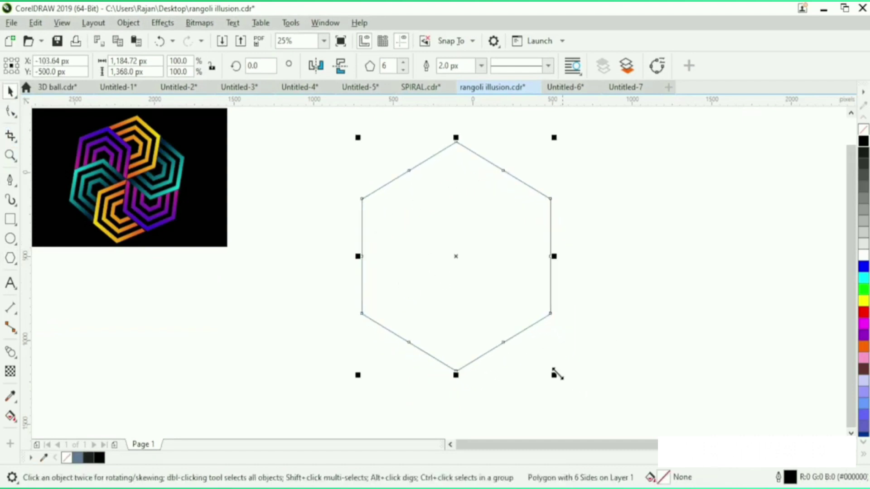
# Enlarge the hexagon to about 1,471 by 1,699 px and make a concentric smaller copy about 443 by 512 px
pyautogui.moveTo(559, 379); pyautogui.dragTo(585, 412)
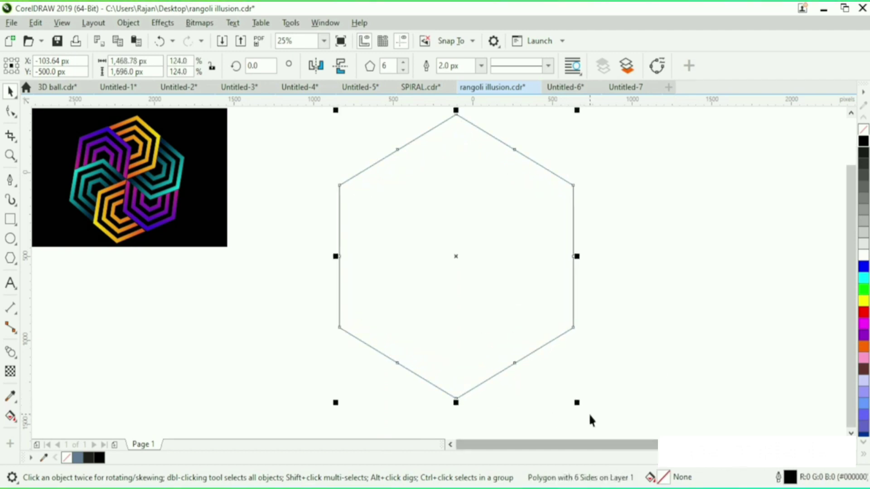
pyautogui.moveTo(578, 404); pyautogui.dragTo(509, 306)
pyautogui.click(685, 261)
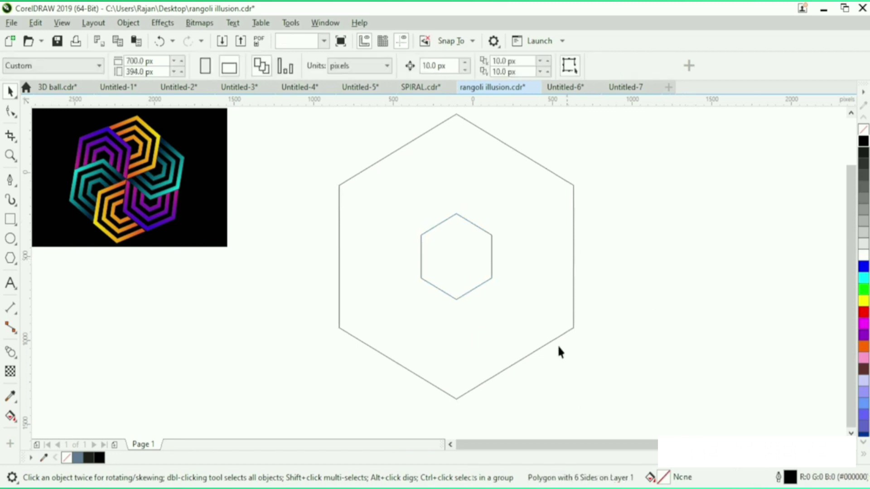
# Blend the small inner hexagon with the large outer hexagon using 4 blend steps
pyautogui.click(551, 342)
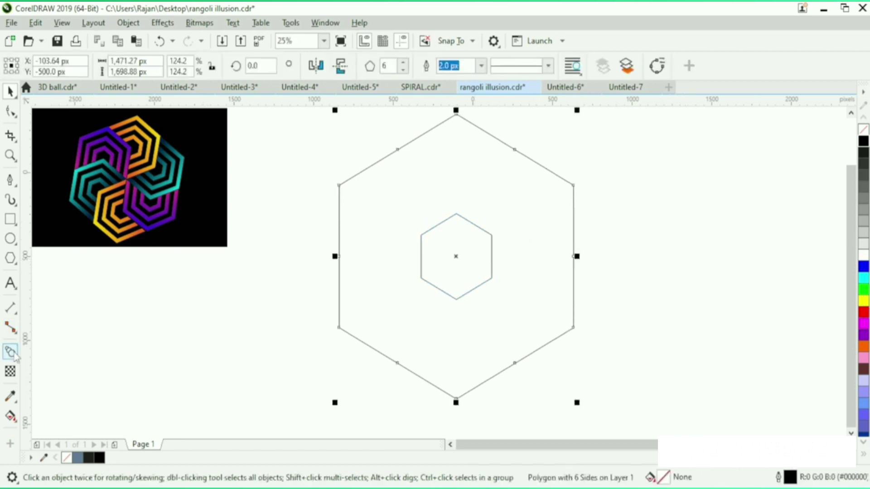
pyautogui.click(16, 357)
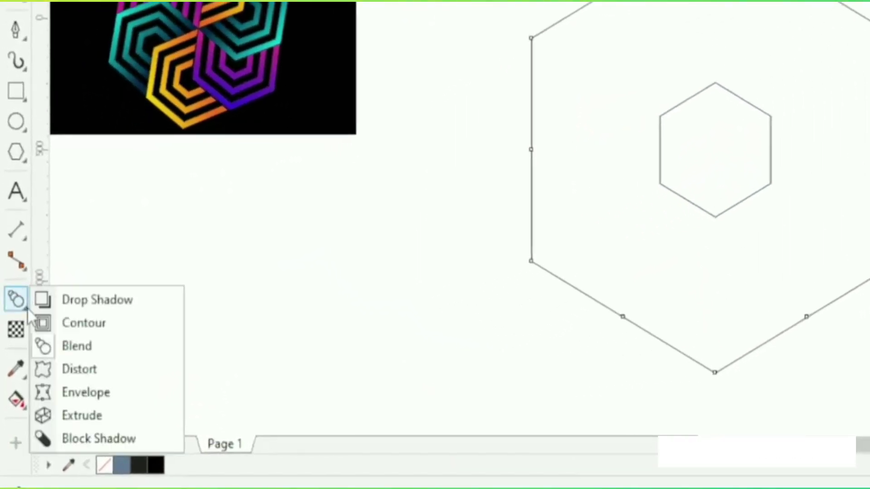
pyautogui.click(90, 346)
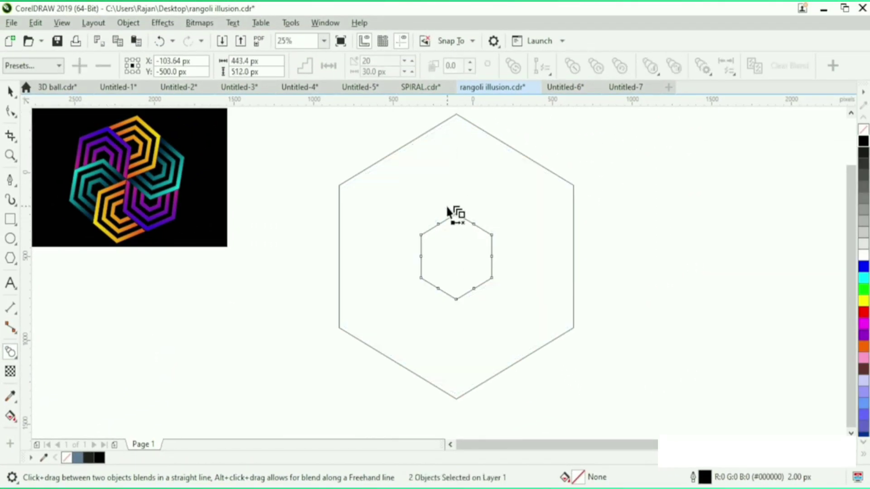
pyautogui.moveTo(461, 326); pyautogui.dragTo(460, 365)
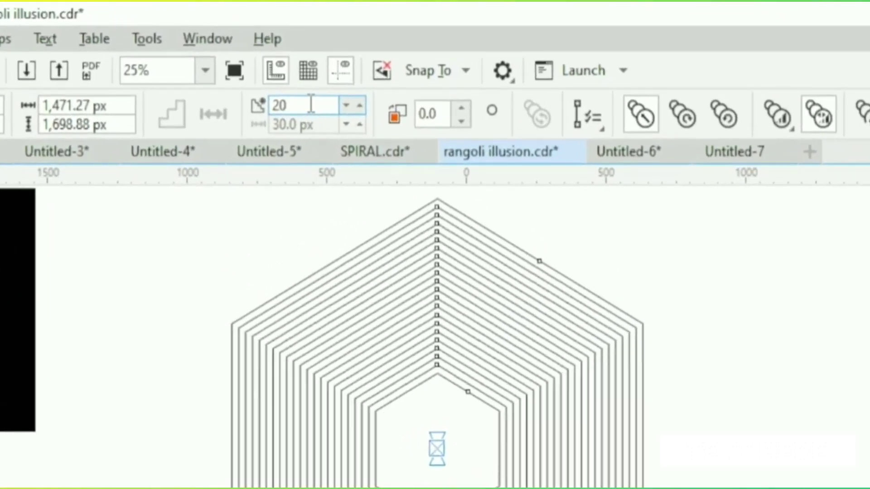
pyautogui.moveTo(386, 61); pyautogui.dragTo(327, 59)
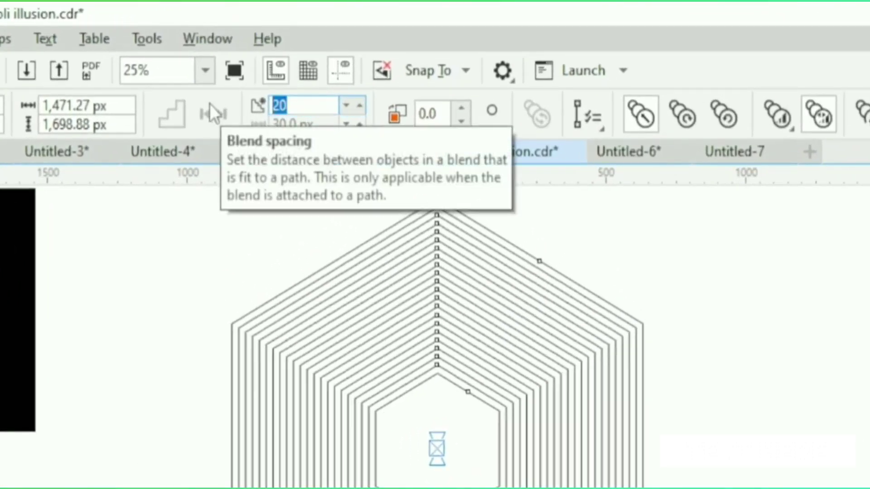
pyautogui.write('4')
pyautogui.press('Return')
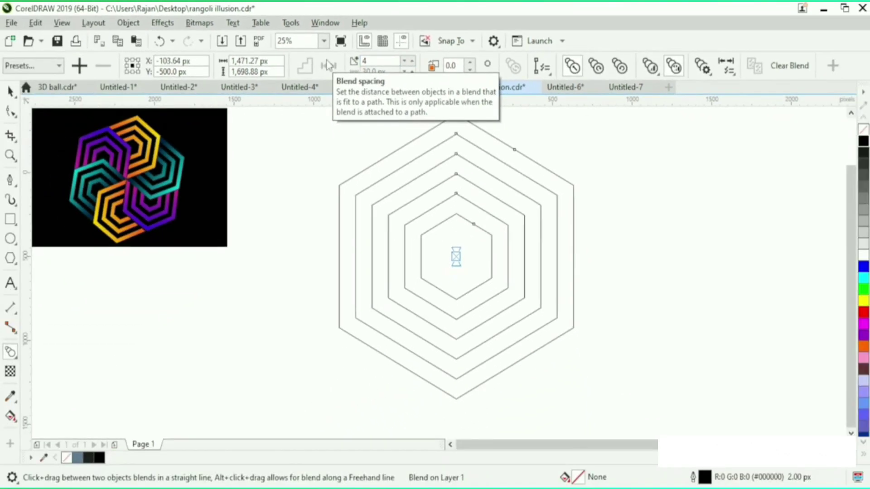
# Copy the outer hexagon up and to the left so the copy's lower-right corner meets the centre of the blend
pyautogui.click(10, 91)
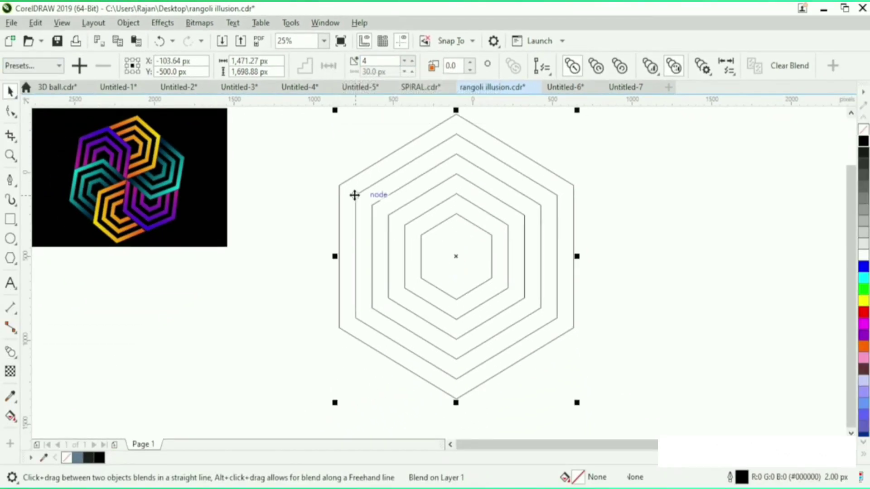
pyautogui.click(349, 191)
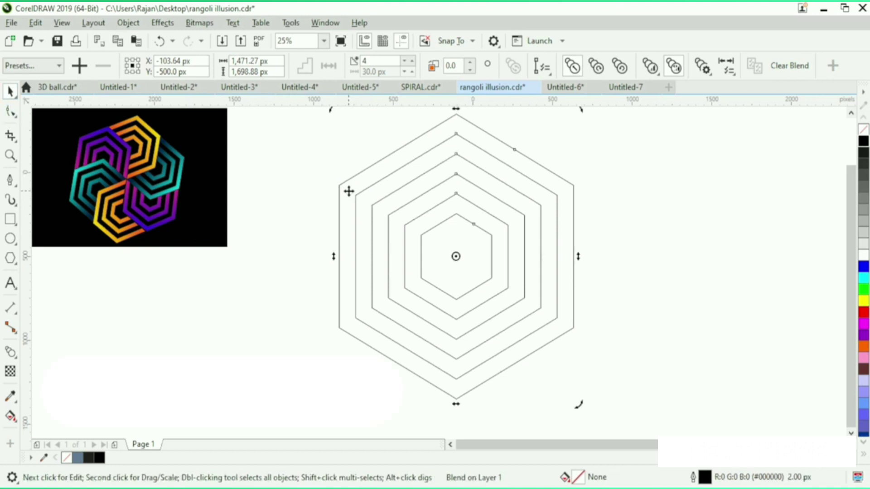
pyautogui.click(552, 179)
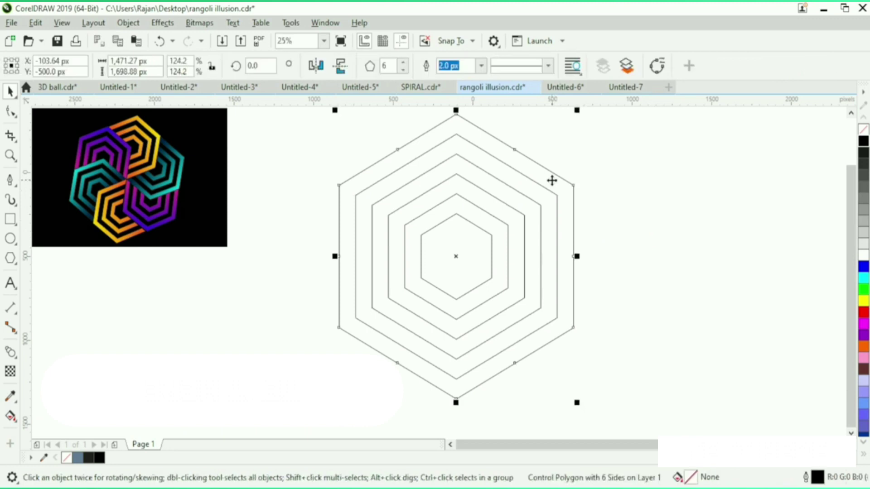
pyautogui.moveTo(480, 292); pyautogui.dragTo(366, 235)
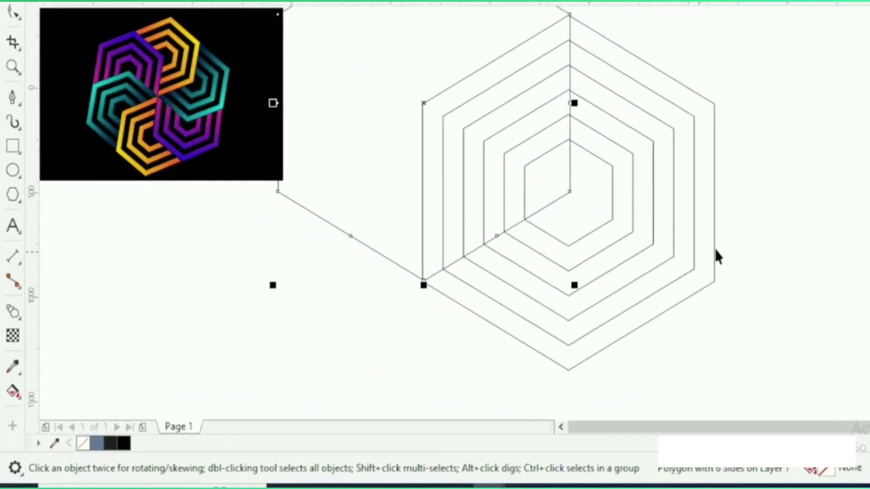
# Smart Fill three alternate bands of the nested hexagons, from the outermost inwards, outside the overlapping hexagon copy
pyautogui.click(24, 368)
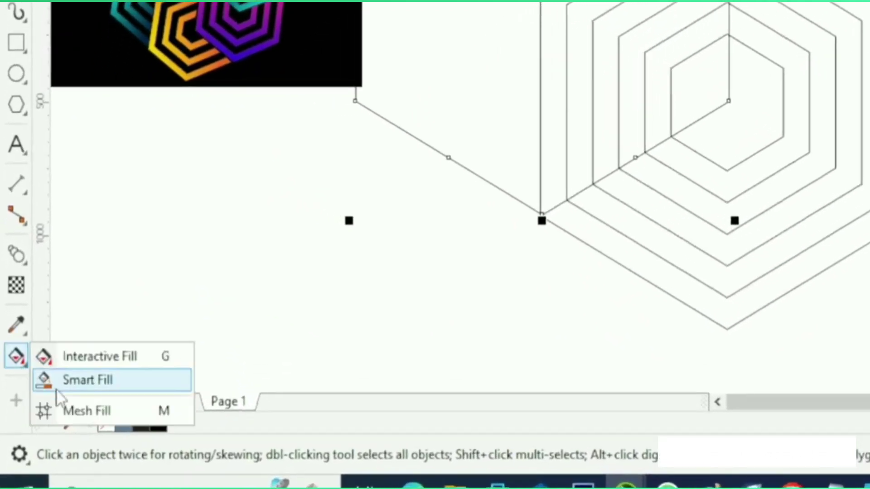
pyautogui.click(74, 388)
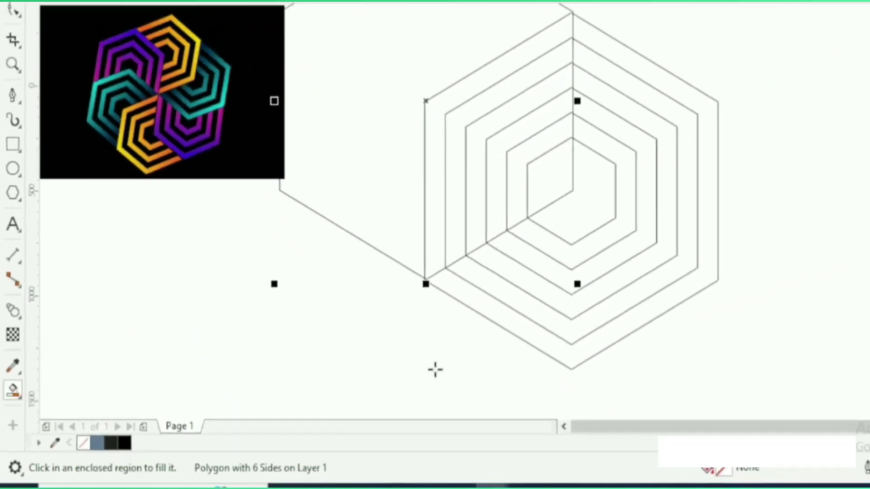
pyautogui.click(645, 265)
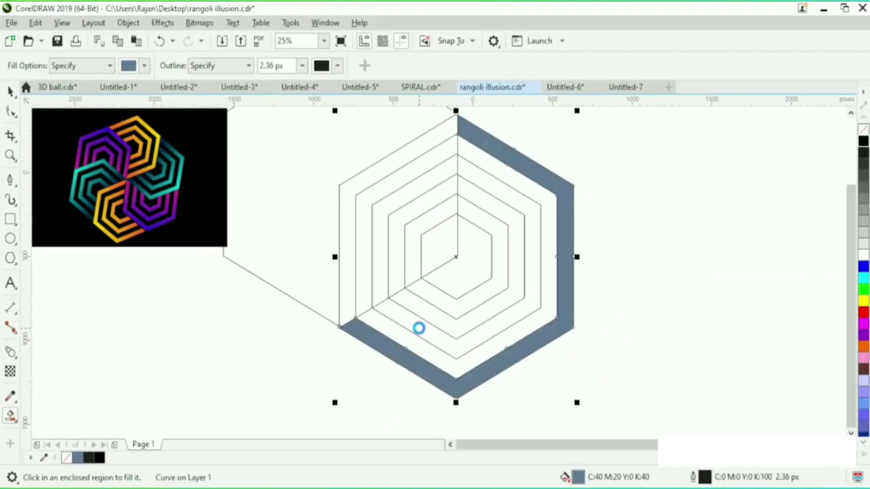
pyautogui.click(419, 329)
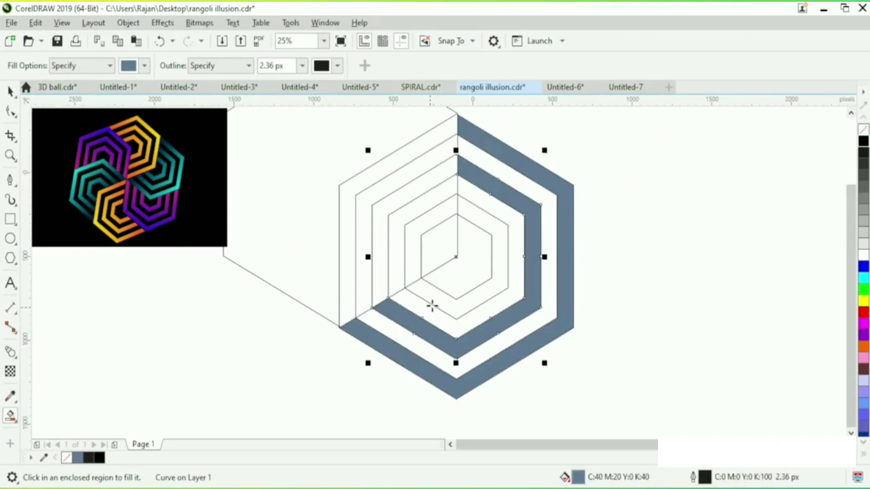
pyautogui.click(432, 302)
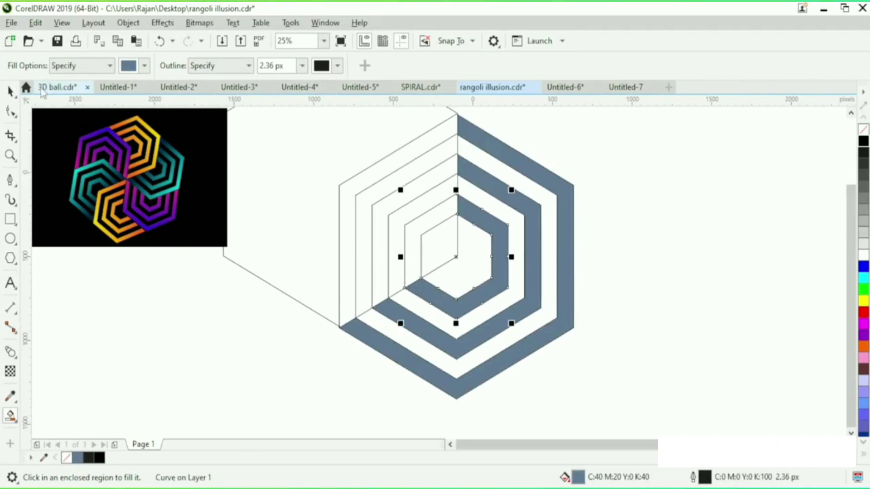
# Group the three filled bands and move them to the right, clear of the hexagon outlines
pyautogui.click(10, 91)
pyautogui.click(493, 289)
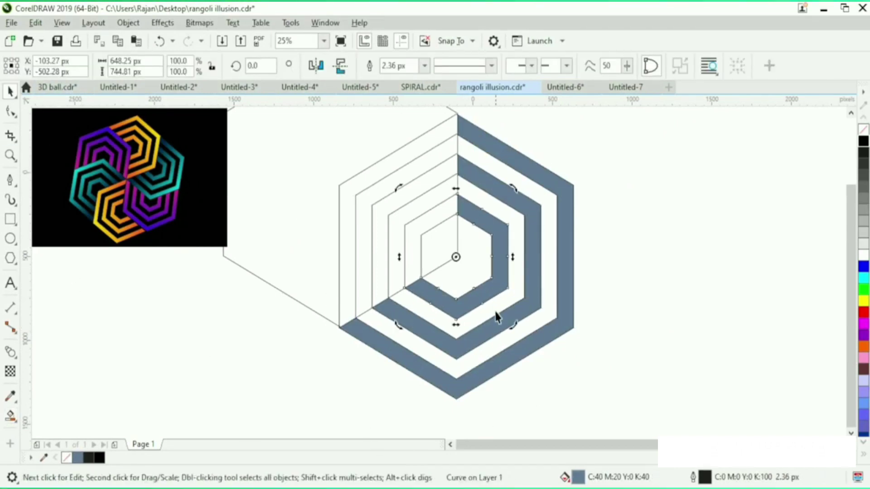
pyautogui.keyDown('shift'); pyautogui.click(533, 312); pyautogui.keyUp('shift')
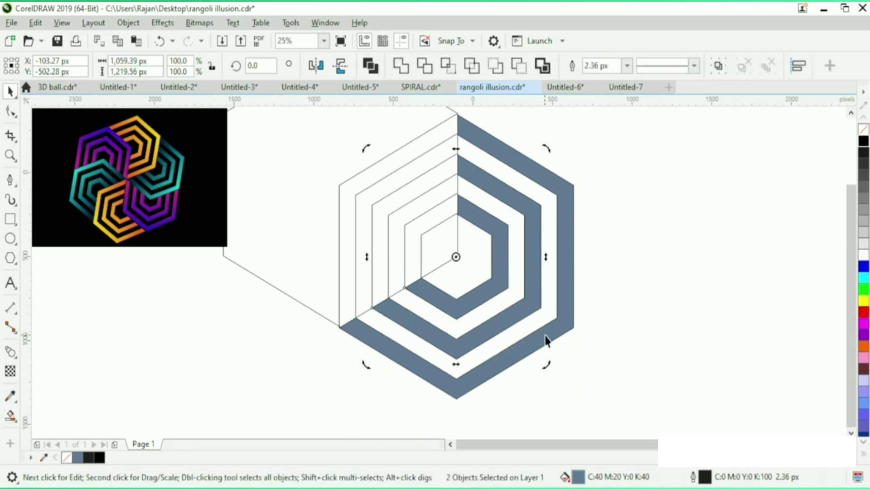
pyautogui.moveTo(563, 333); pyautogui.dragTo(768, 350)
# Delete the blended hexagon outlines and the overlapping hexagon copy, keeping only the filled bands
pyautogui.click(524, 311)
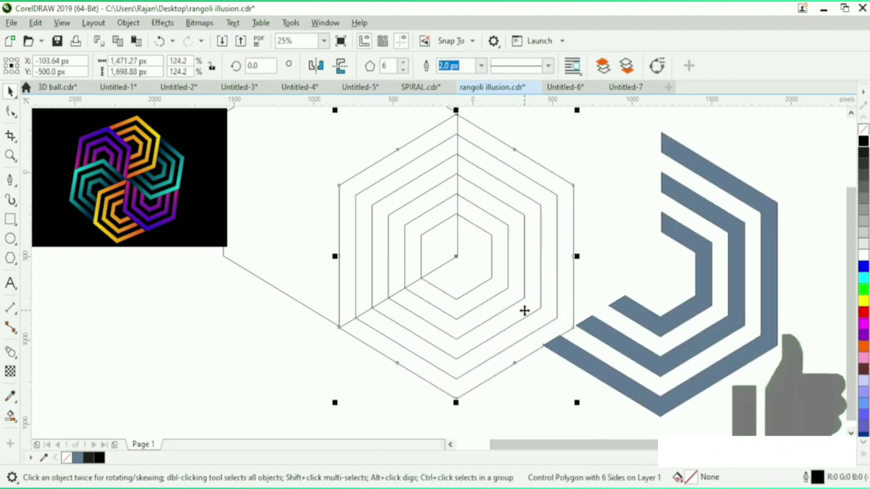
pyautogui.click(479, 285)
pyautogui.press('Delete')
pyautogui.click(443, 254)
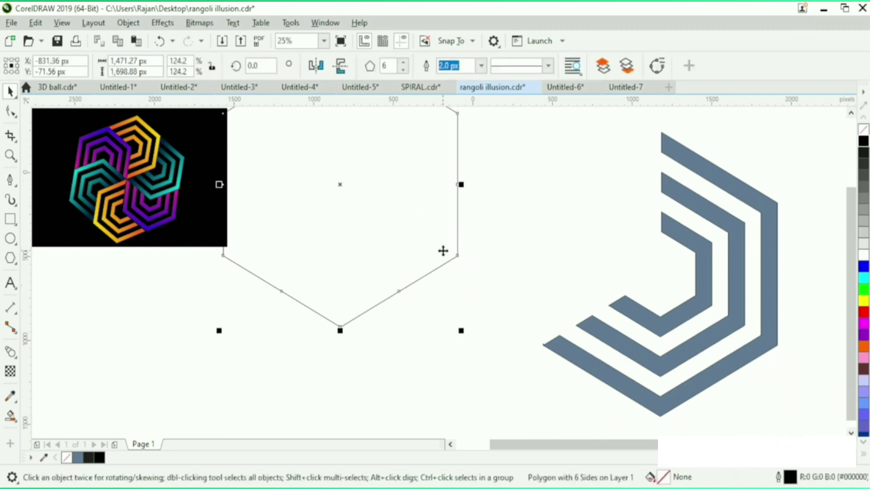
pyautogui.press('Delete')
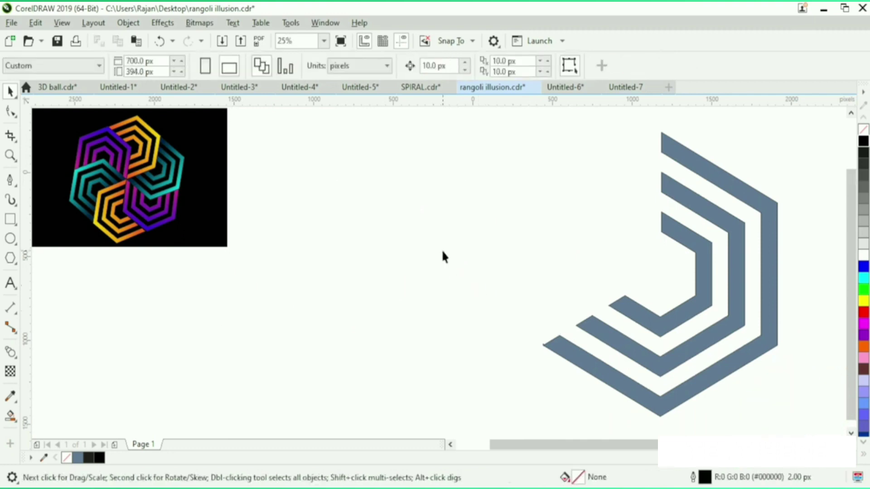
# Move the band group to the middle of the drawing area and scale it down around its centre to roughly half size
pyautogui.click(707, 301)
pyautogui.moveTo(707, 301); pyautogui.dragTo(519, 293)
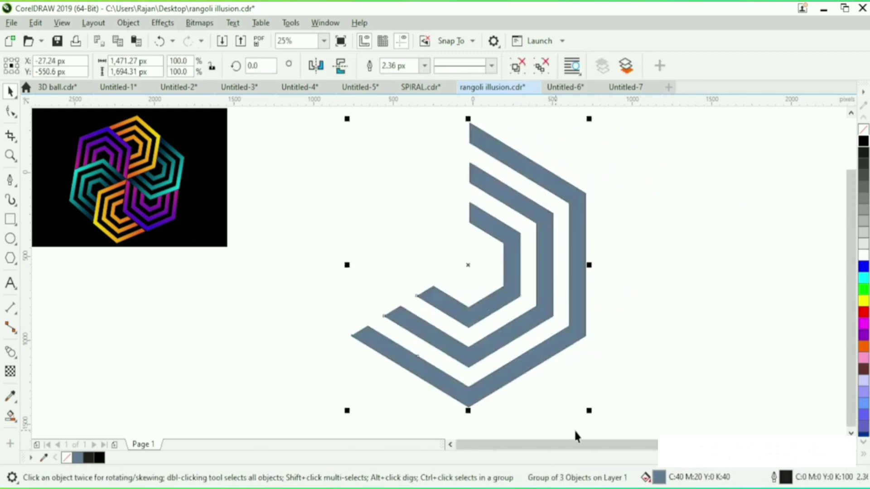
pyautogui.moveTo(592, 416); pyautogui.dragTo(543, 338)
pyautogui.hotkey('ctrl', 'z')
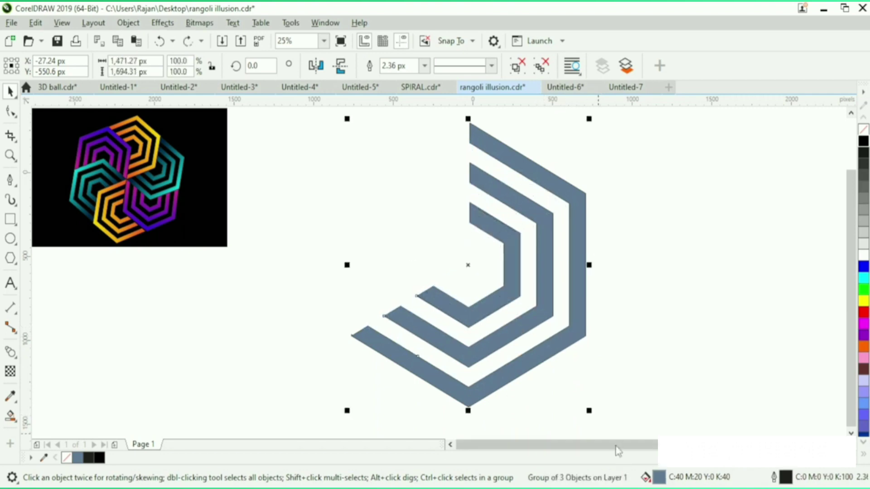
pyautogui.moveTo(593, 414); pyautogui.dragTo(555, 345)
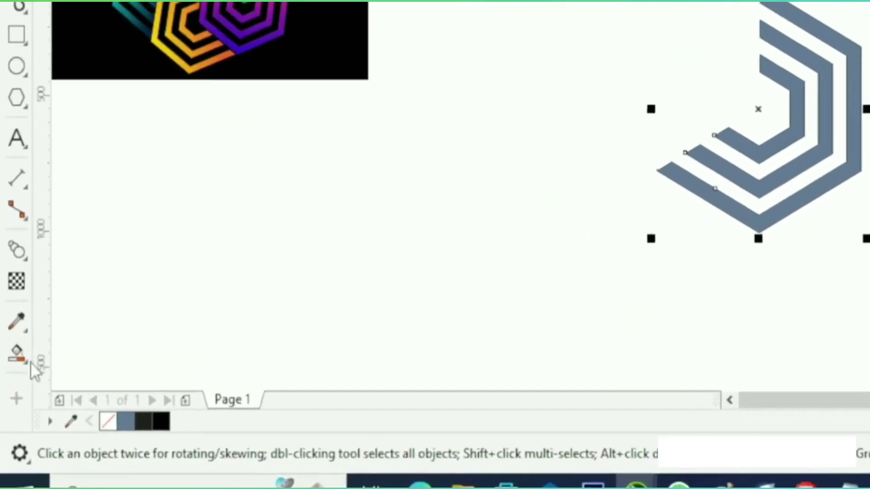
# Apply a linear fountain fill from the group's centre towards its lower-right corner and set the end colour to cyan #0AE2FA
pyautogui.click(11, 416)
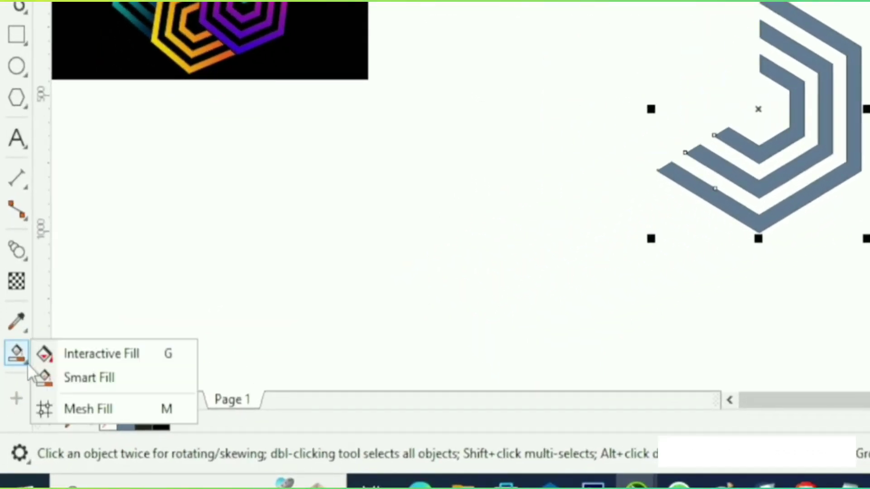
pyautogui.click(103, 355)
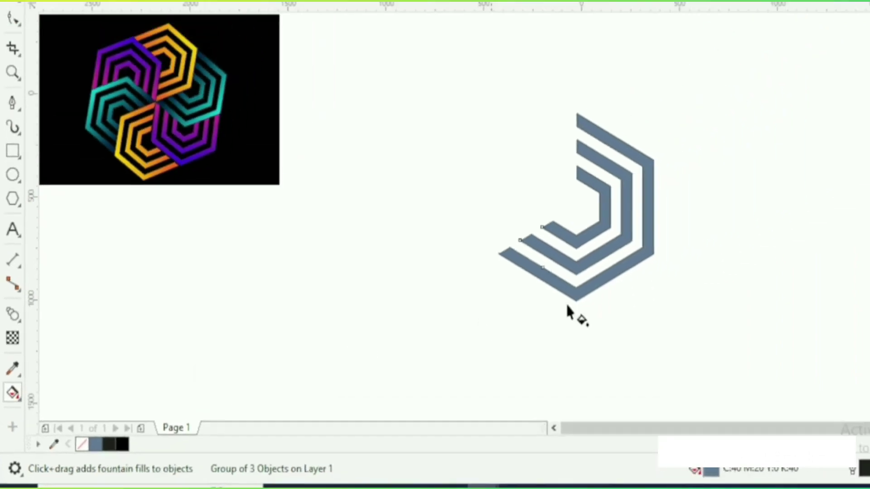
pyautogui.moveTo(458, 263); pyautogui.dragTo(531, 298)
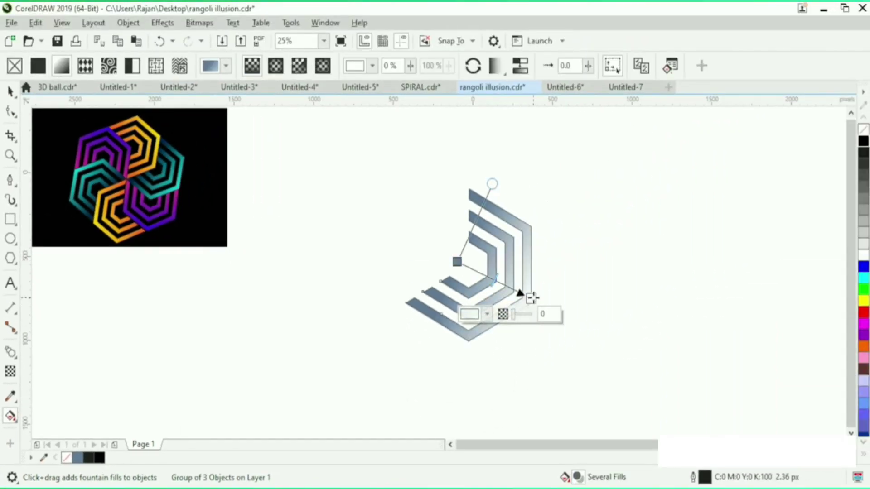
pyautogui.click(487, 314)
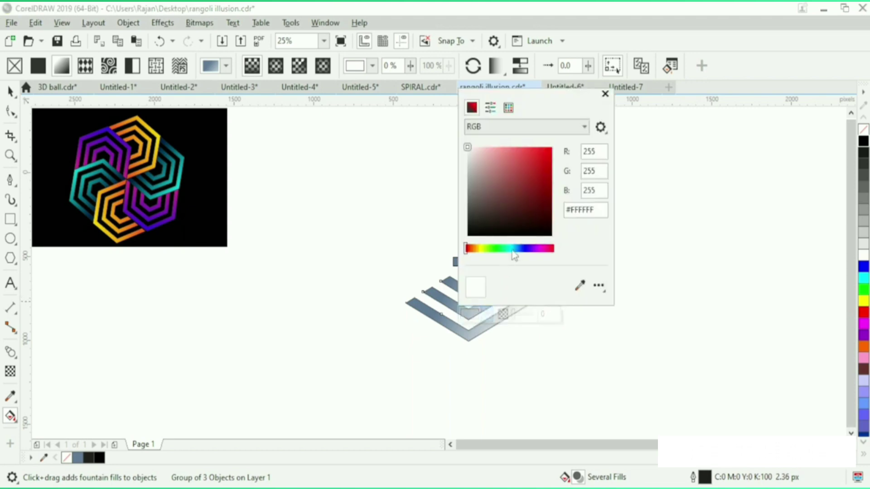
pyautogui.click(512, 249)
pyautogui.click(548, 148)
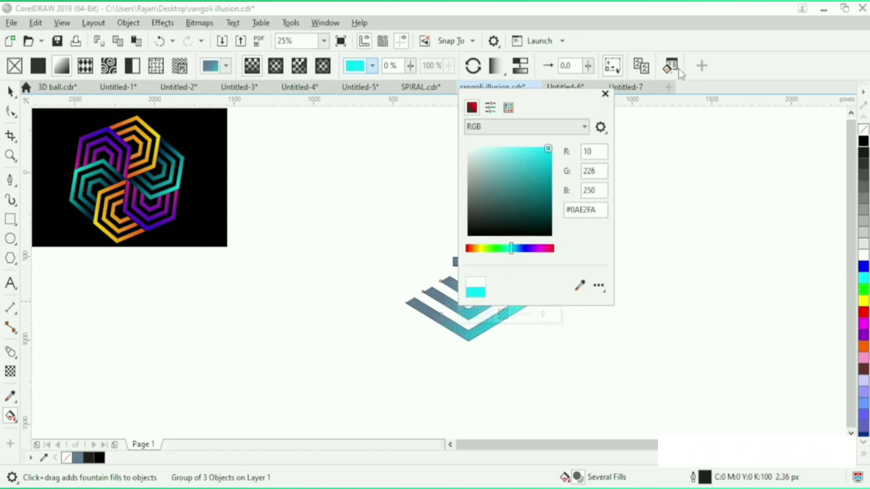
pyautogui.click(606, 94)
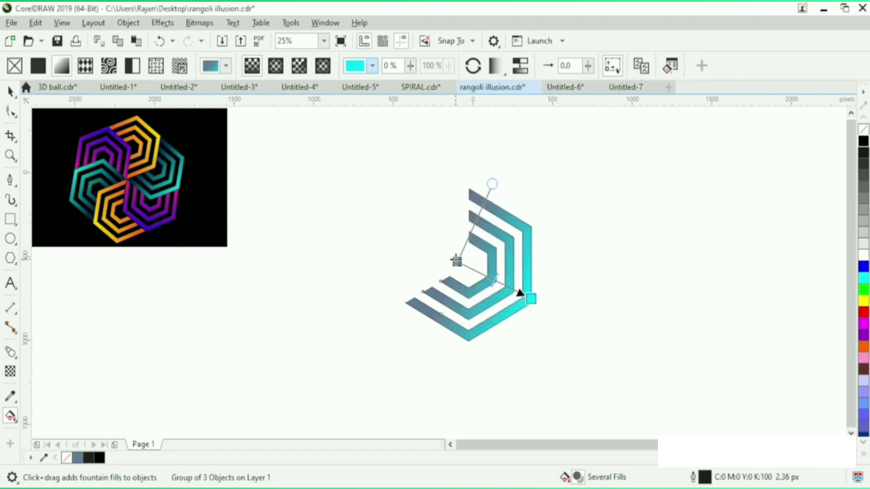
# Set the gradient's start colour to dark blue, C 100, M 83, Y 11, K 2, and finish the fill editing
pyautogui.click(457, 262)
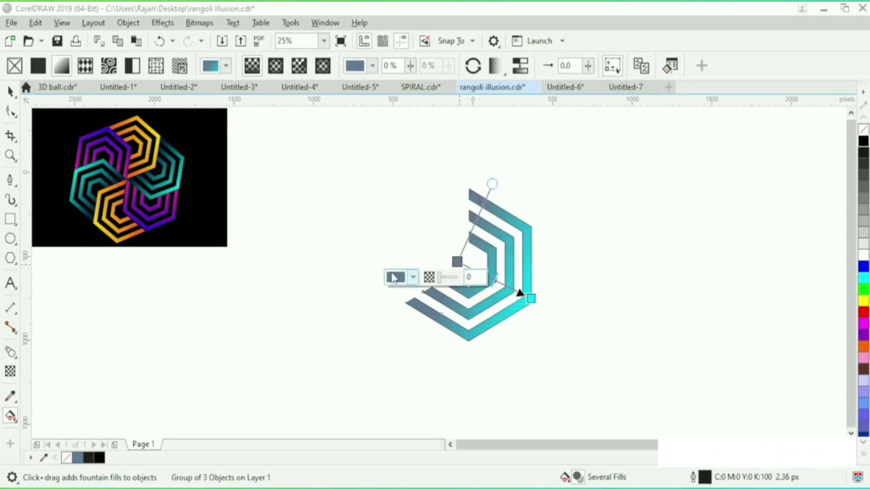
pyautogui.click(398, 278)
pyautogui.moveTo(475, 153)
pyautogui.mouseDown()
pyautogui.moveTo(476, 114)
pyautogui.moveTo(472, 144)
pyautogui.mouseUp()
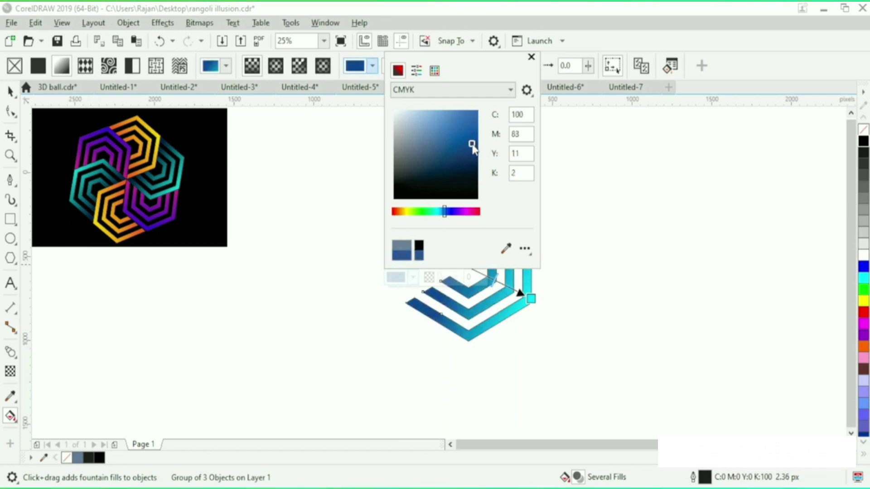
pyautogui.click(532, 58)
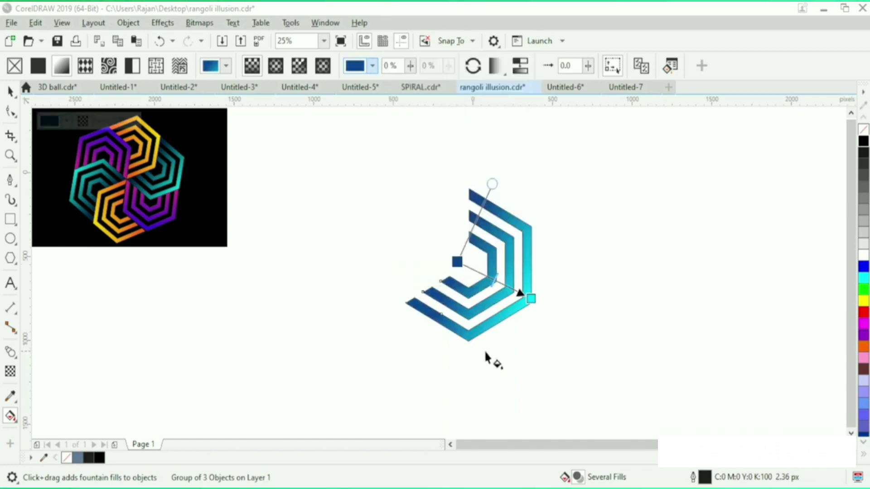
pyautogui.click(15, 98)
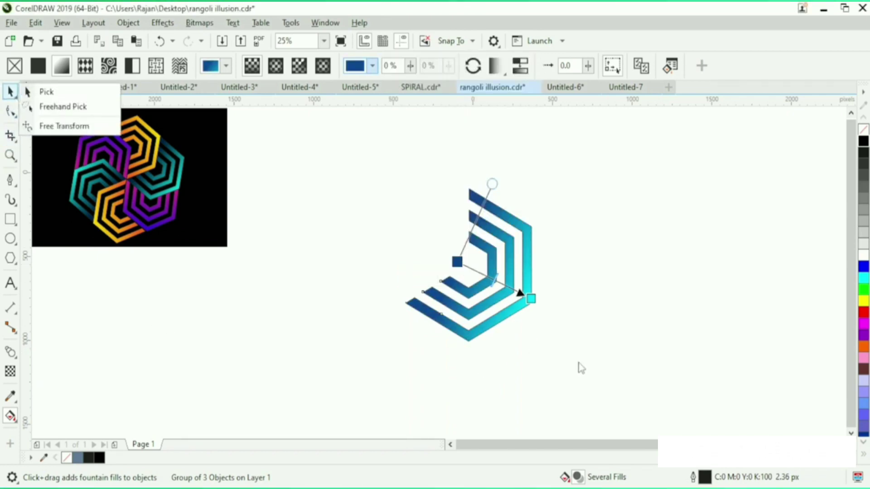
# Move the band group's rotation centre to its lower-left tip and rotate two successive copies counterclockwise around it, to about 60° and 119°
pyautogui.click(488, 329)
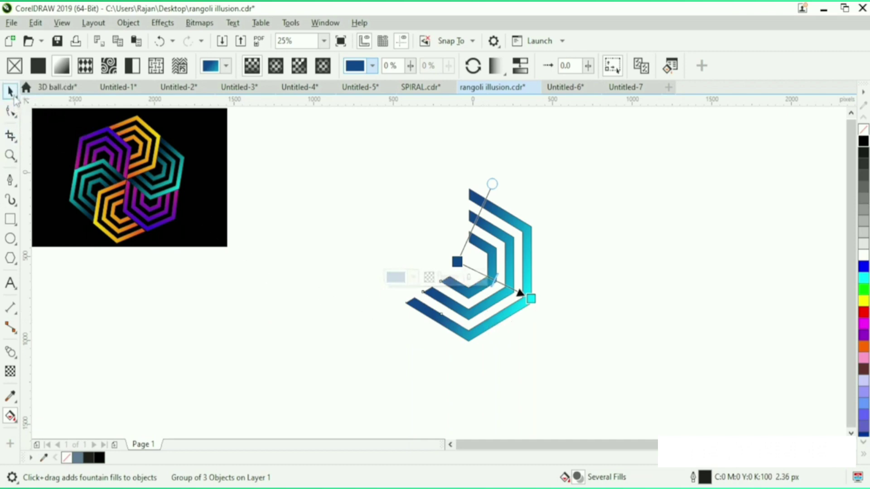
pyautogui.click(13, 93)
pyautogui.click(468, 265)
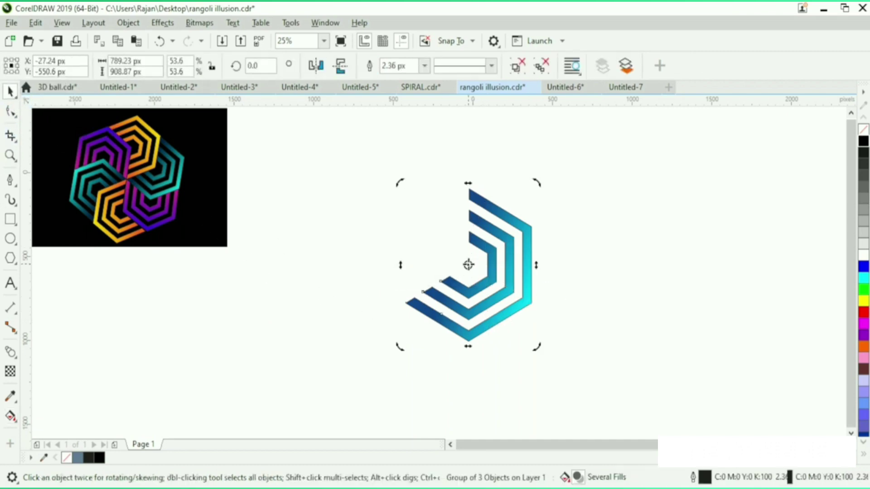
pyautogui.moveTo(468, 266)
pyautogui.mouseDown()
pyautogui.moveTo(404, 282)
pyautogui.moveTo(406, 302)
pyautogui.mouseUp()
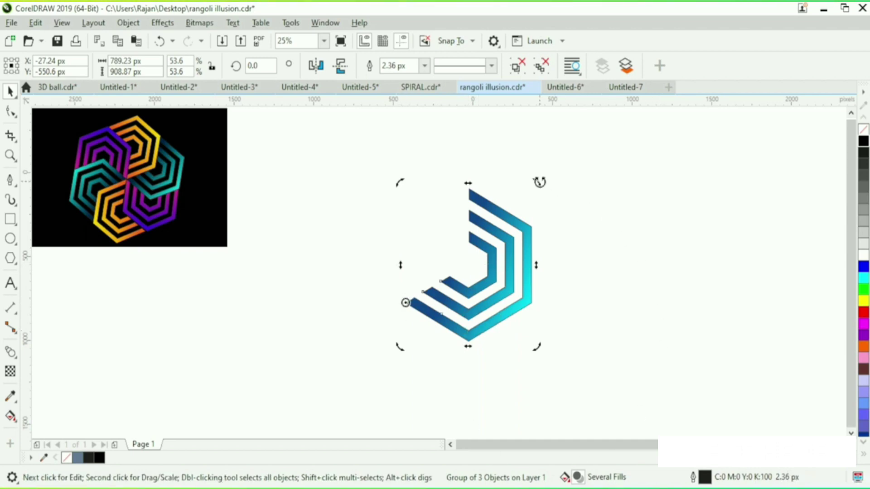
pyautogui.moveTo(539, 182); pyautogui.dragTo(389, 197)
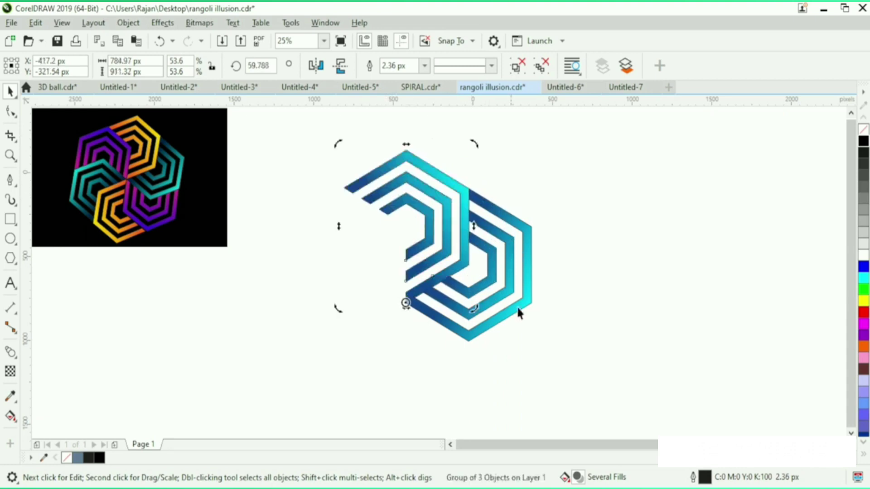
pyautogui.moveTo(473, 142); pyautogui.dragTo(327, 187)
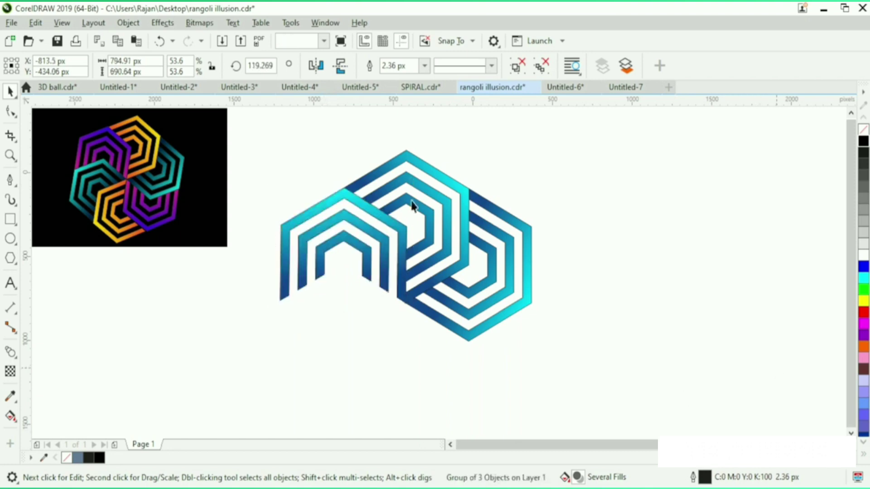
pyautogui.press('Escape')
# Set the end colour of the upper rotated copy's fountain fill to yellow #FAFA0B
pyautogui.click(16, 423)
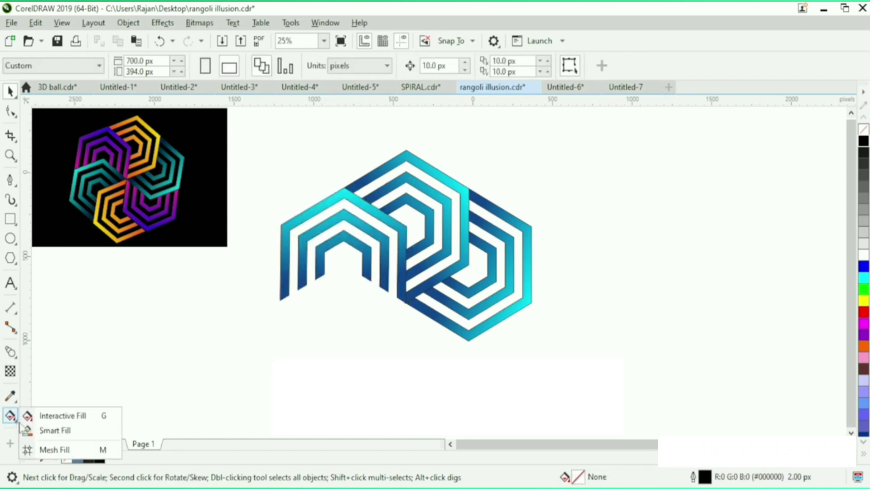
pyautogui.click(54, 415)
pyautogui.click(428, 223)
pyautogui.click(465, 185)
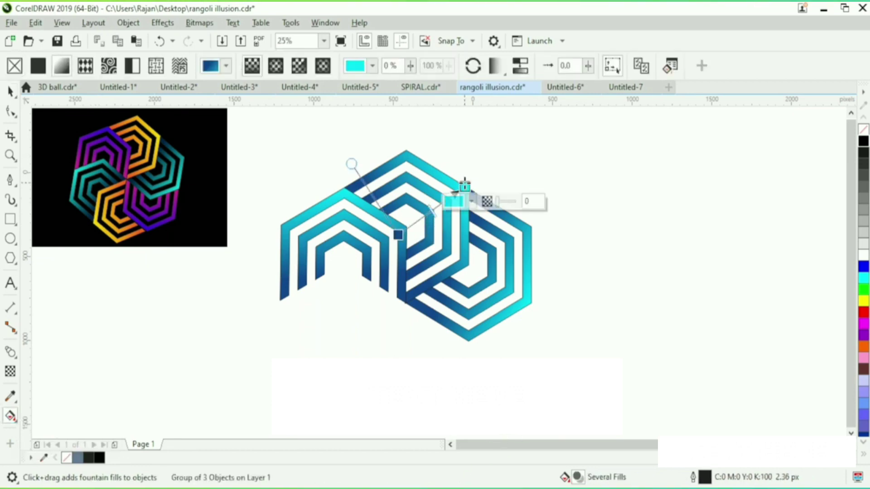
pyautogui.click(462, 206)
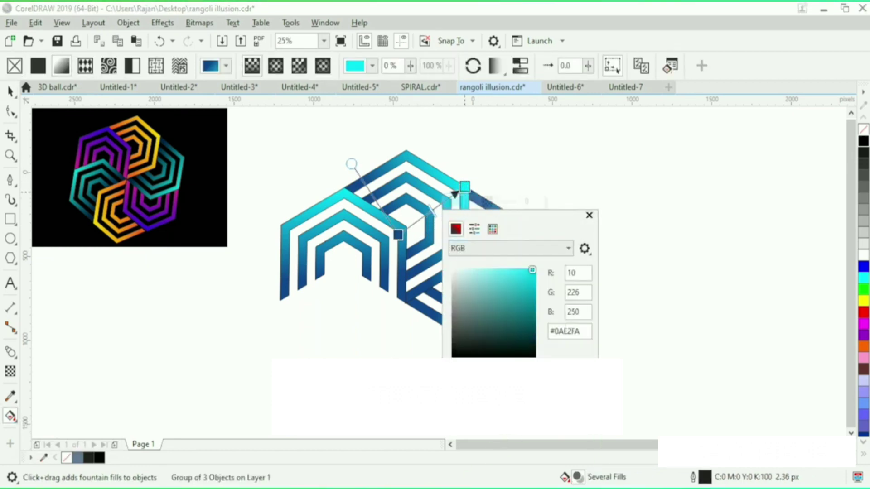
pyautogui.click(464, 370)
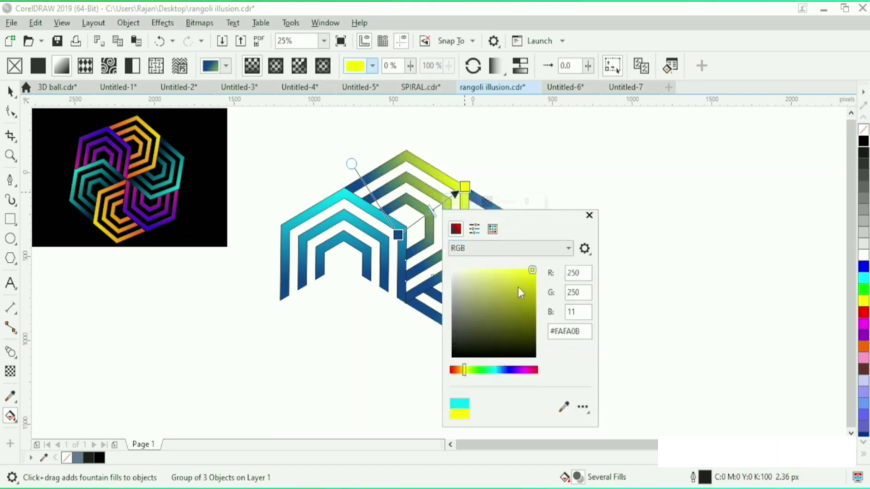
pyautogui.click(590, 215)
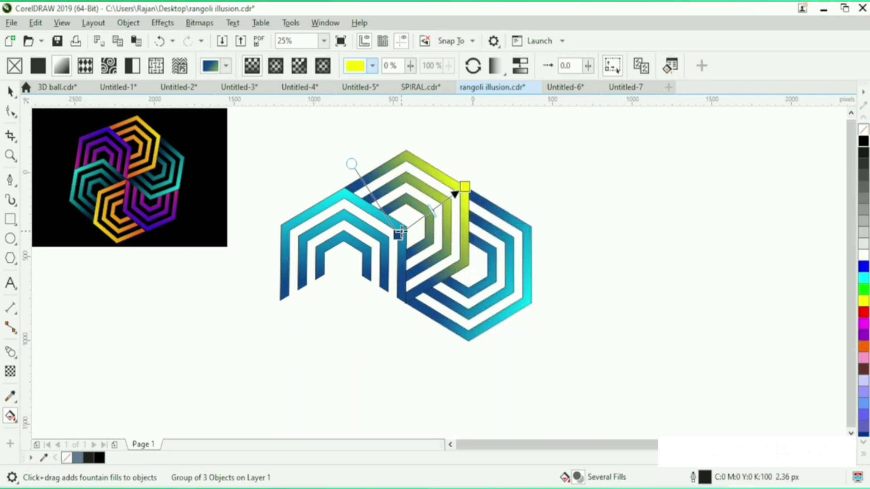
# Set the upper copy's gradient start colour to red, C 2, M 93, Y 100, K 0
pyautogui.click(399, 235)
pyautogui.click(383, 251)
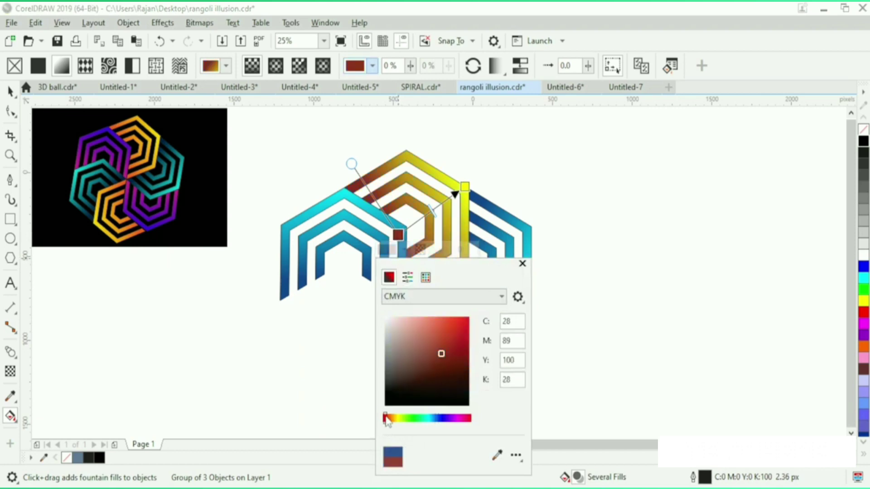
pyautogui.moveTo(457, 343); pyautogui.dragTo(465, 322)
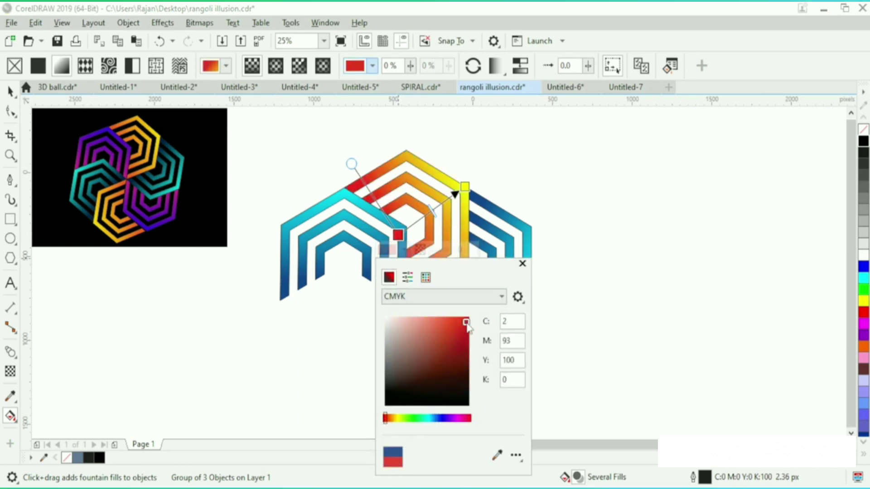
pyautogui.click(523, 264)
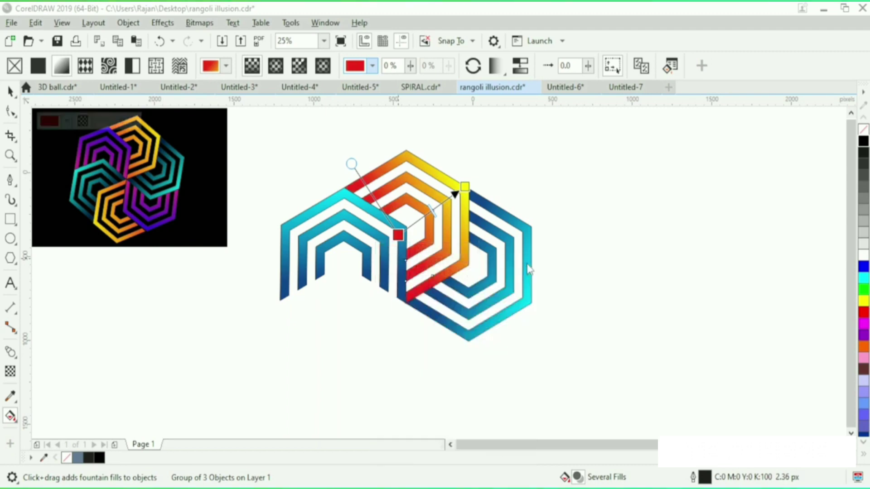
# Set the end colour of the leftmost band copy's fountain fill to blue #230BFA
pyautogui.click(341, 241)
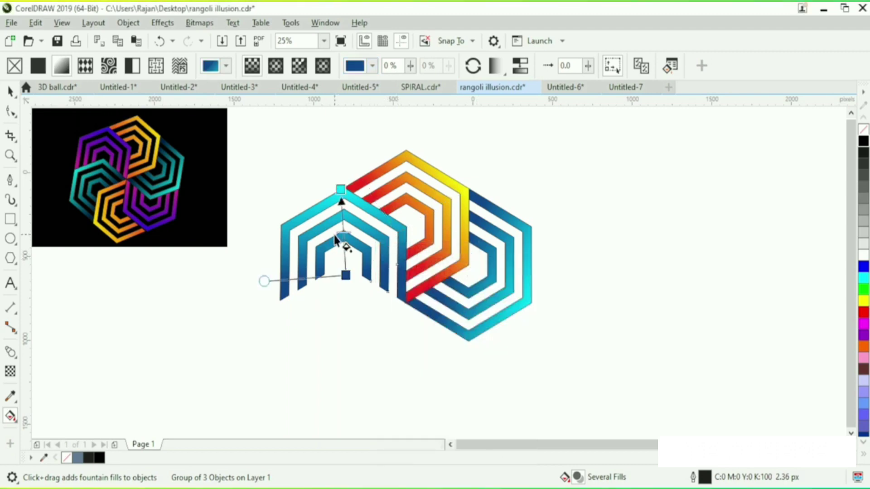
pyautogui.click(341, 189)
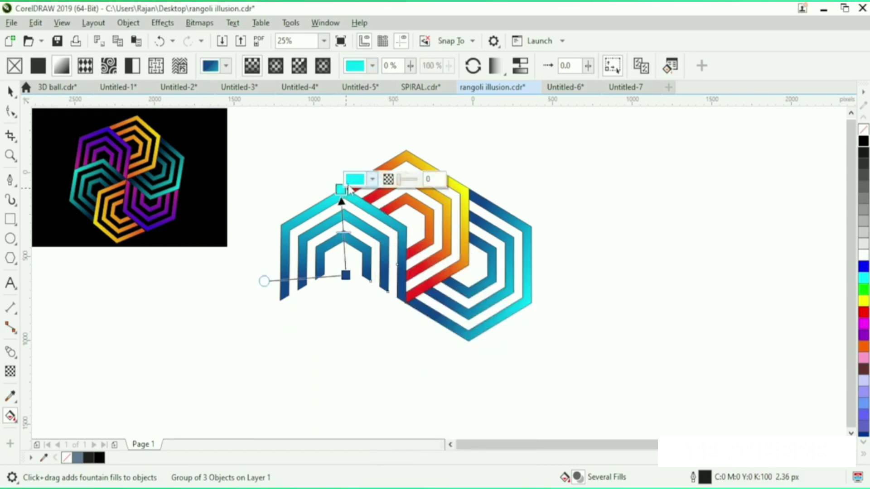
pyautogui.click(356, 179)
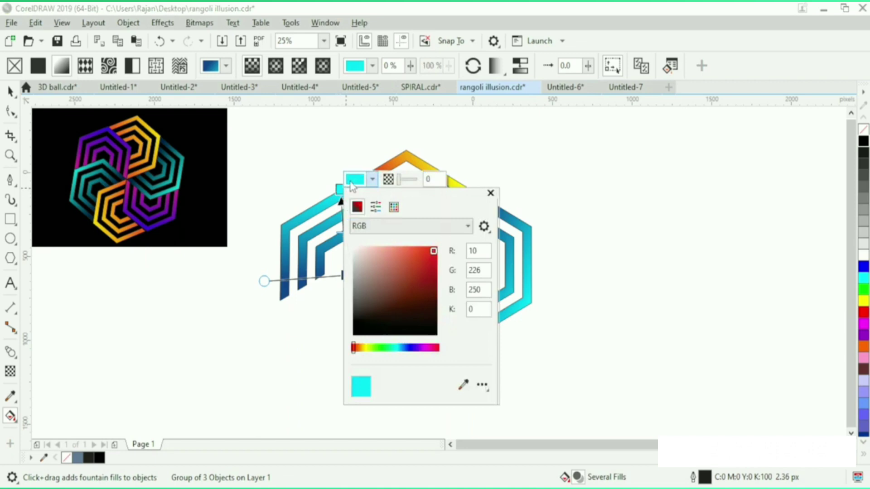
pyautogui.click(411, 348)
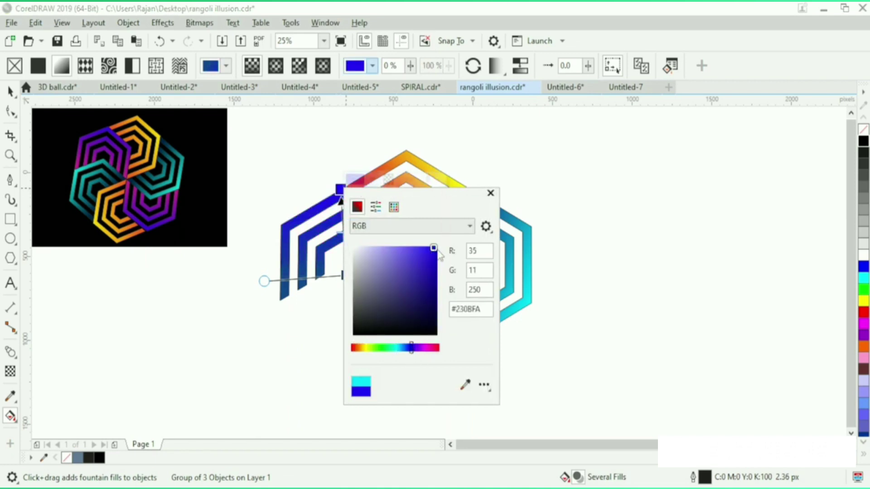
pyautogui.click(489, 194)
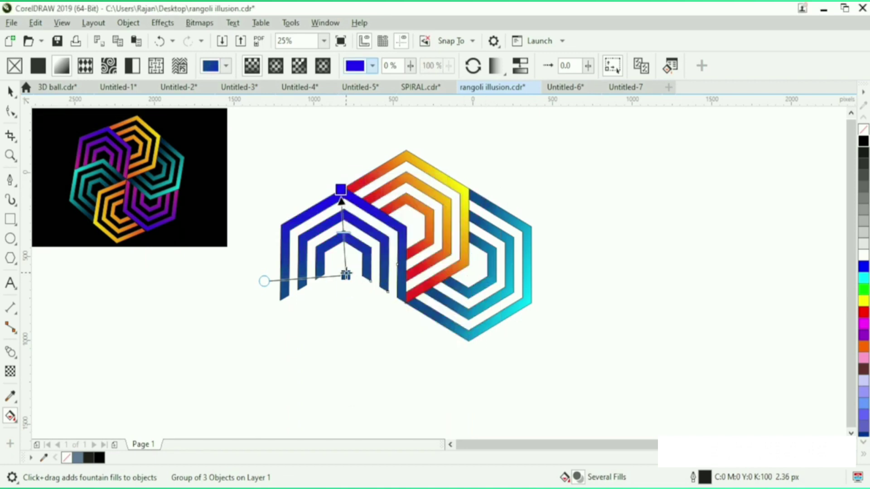
# Set the leftmost copy's gradient start colour to magenta, C 20, M 87, Y 0, K 0
pyautogui.click(346, 274)
pyautogui.click(361, 265)
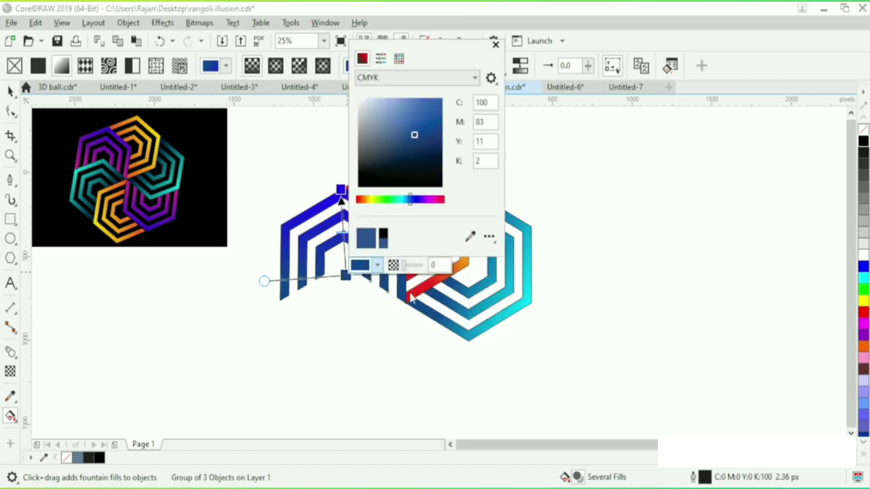
pyautogui.click(432, 200)
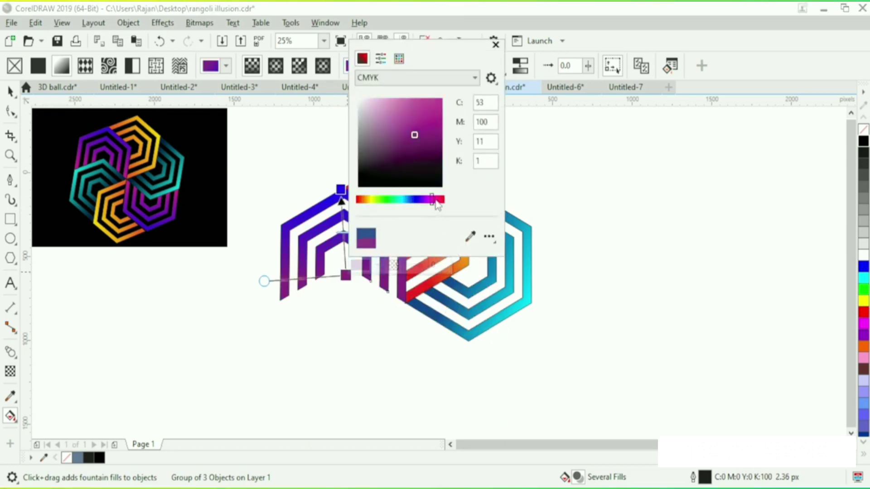
pyautogui.click(436, 100)
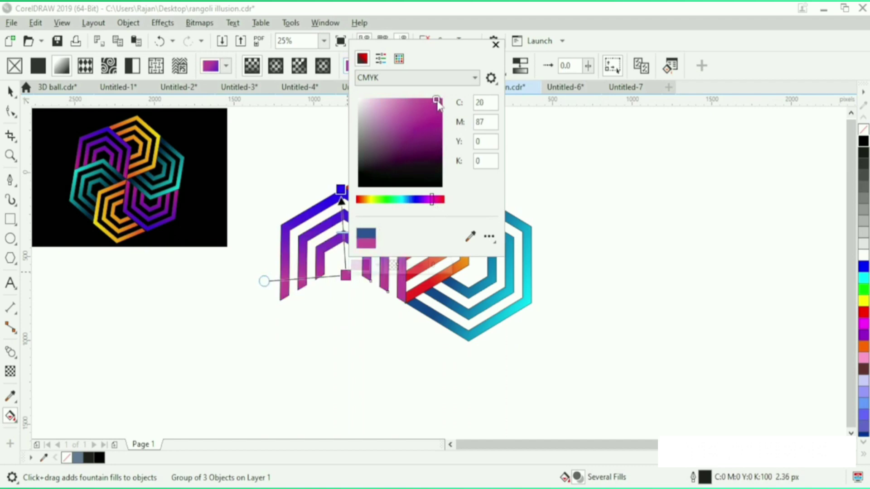
pyautogui.click(496, 45)
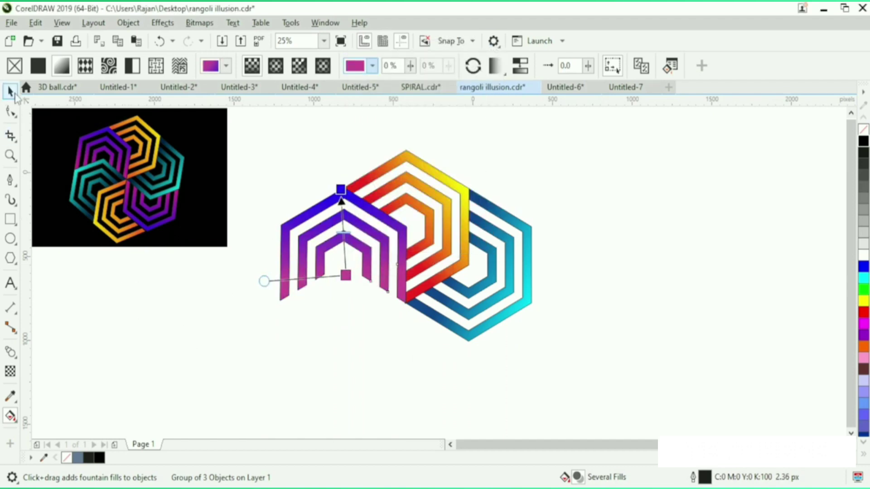
# Rotate a copy of the cyan band group about half a turn around the shared tip, placing it below the purple group
pyautogui.click(10, 92)
pyautogui.click(447, 247)
pyautogui.click(445, 242)
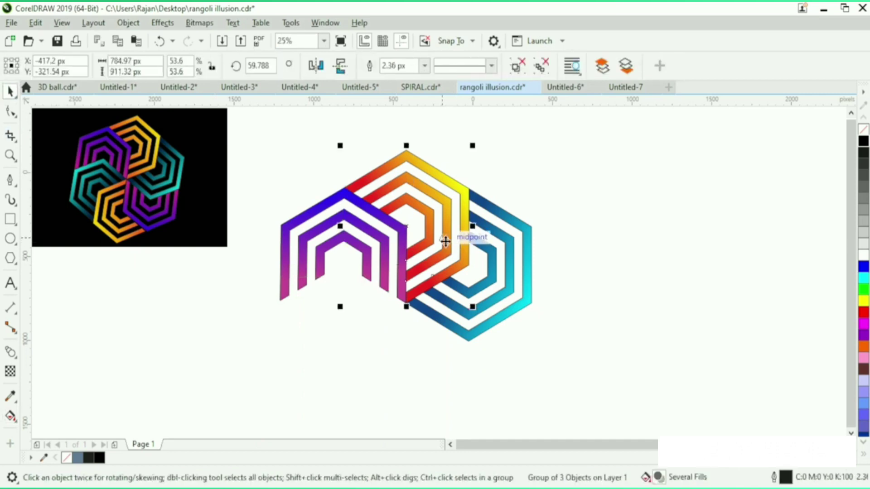
pyautogui.click(488, 318)
pyautogui.click(500, 319)
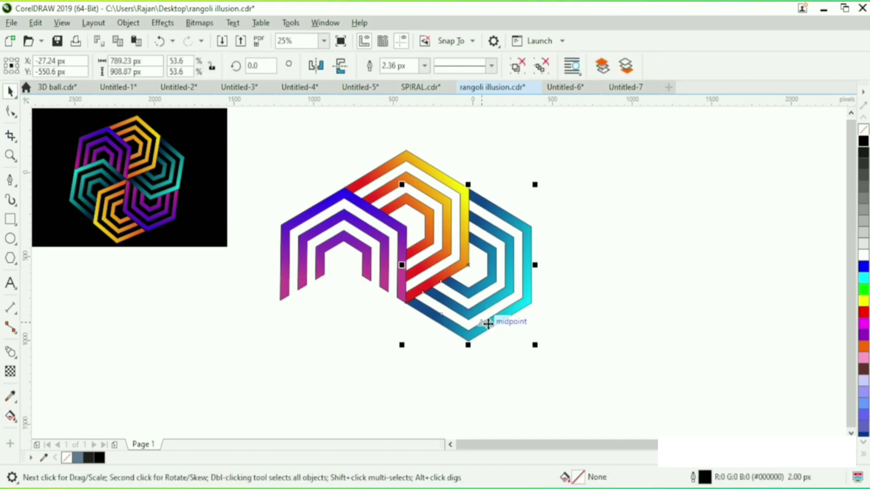
pyautogui.click(466, 267)
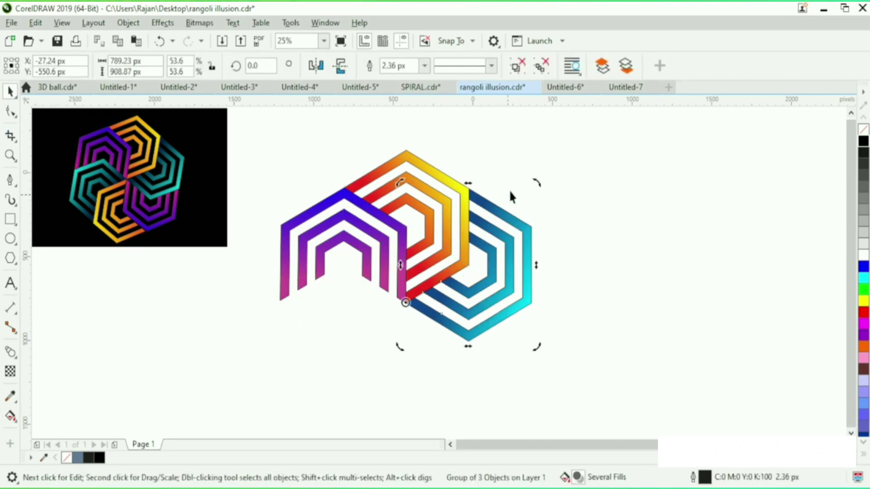
pyautogui.moveTo(538, 180); pyautogui.dragTo(274, 419)
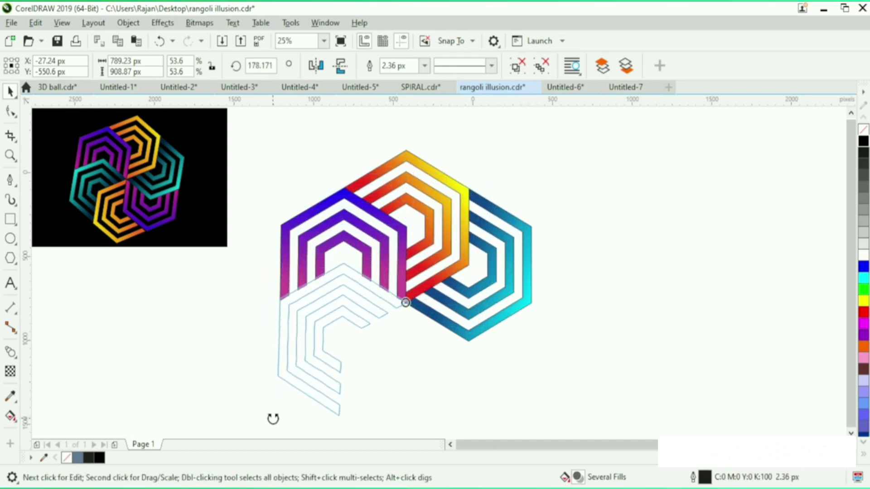
pyautogui.moveTo(273, 419); pyautogui.dragTo(308, 395)
# Rotate a copy of the orange band group around the shared tip to about 239°, placing it opposite the original
pyautogui.click(441, 217)
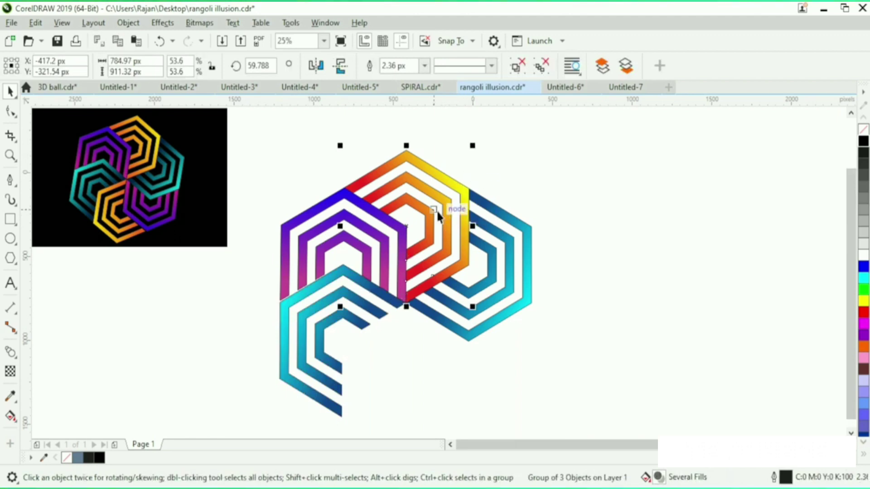
pyautogui.click(436, 211)
pyautogui.moveTo(476, 143); pyautogui.dragTo(356, 420)
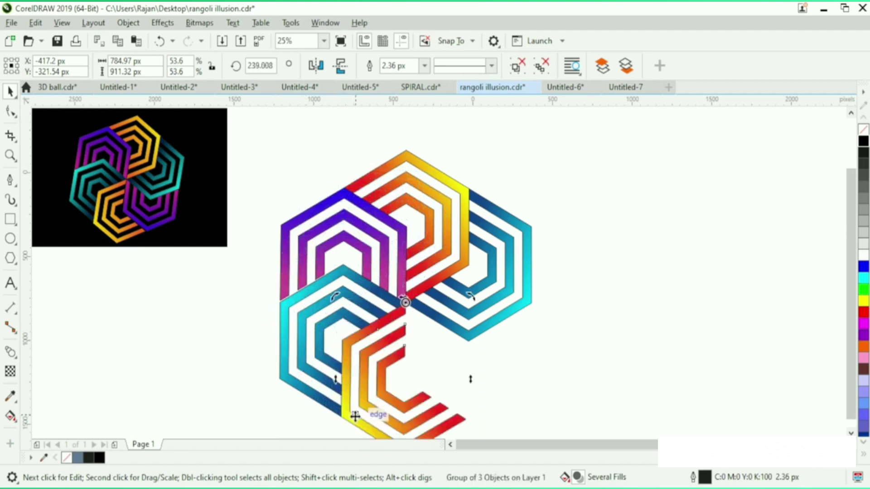
pyautogui.click(344, 240)
pyautogui.click(348, 242)
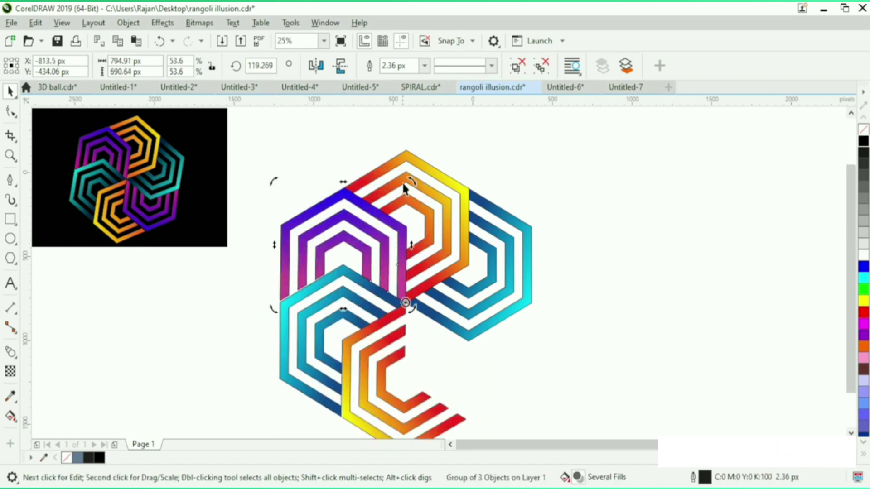
pyautogui.click(331, 169)
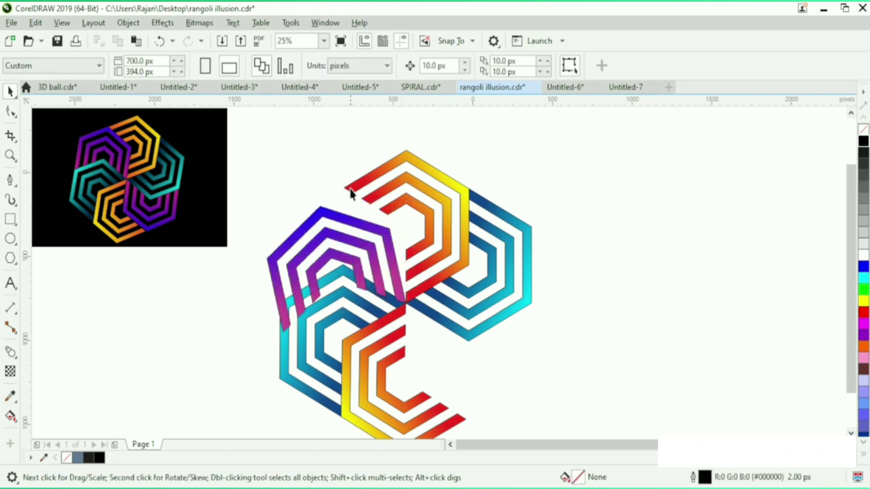
# Rotate a copy of the purple band group around the shared tip to about 299°, closing the rosette's last gap
pyautogui.click(358, 215)
pyautogui.click(358, 215)
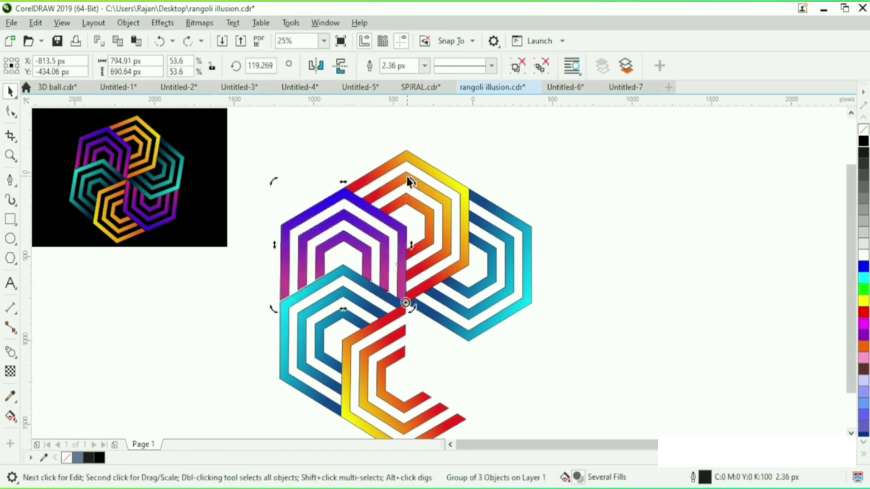
pyautogui.moveTo(409, 181)
pyautogui.mouseDown()
pyautogui.moveTo(358, 312)
pyautogui.moveTo(431, 394)
pyautogui.moveTo(410, 428)
pyautogui.moveTo(399, 429)
pyautogui.mouseUp()
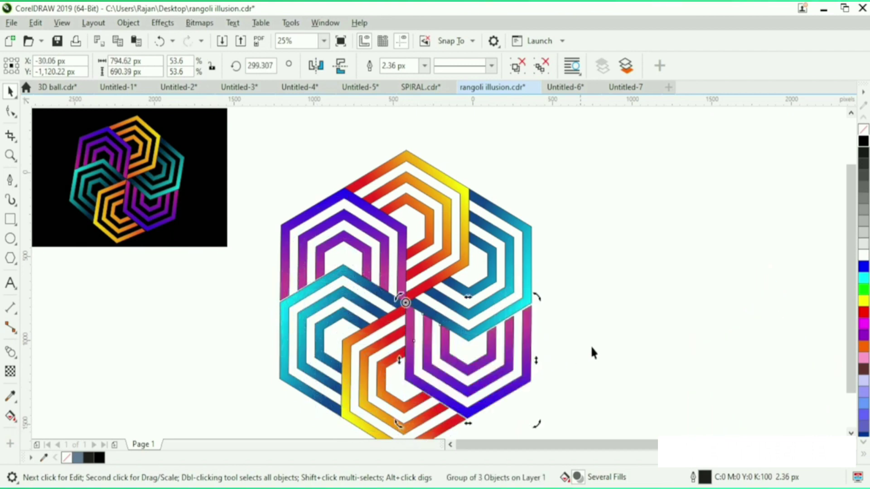
pyautogui.click(608, 348)
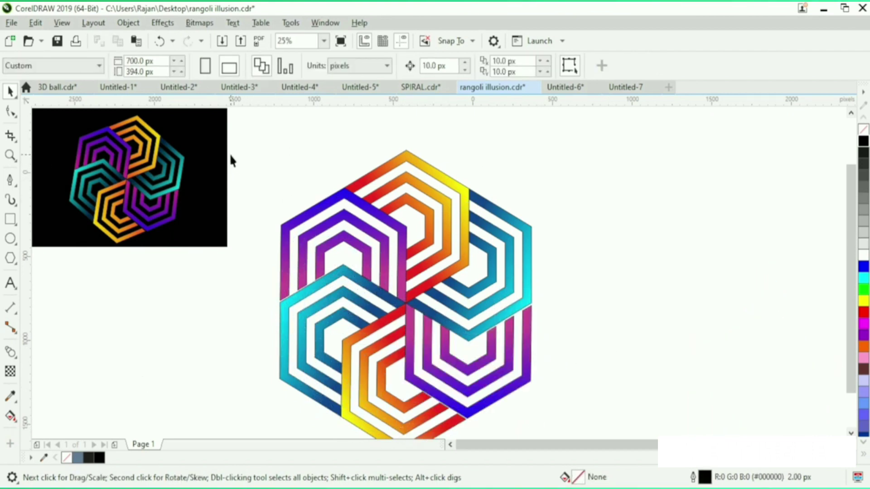
# Try to group the rosette's six band groups, and undo the trial move of the group
pyautogui.scroll(-2, 557, 426)
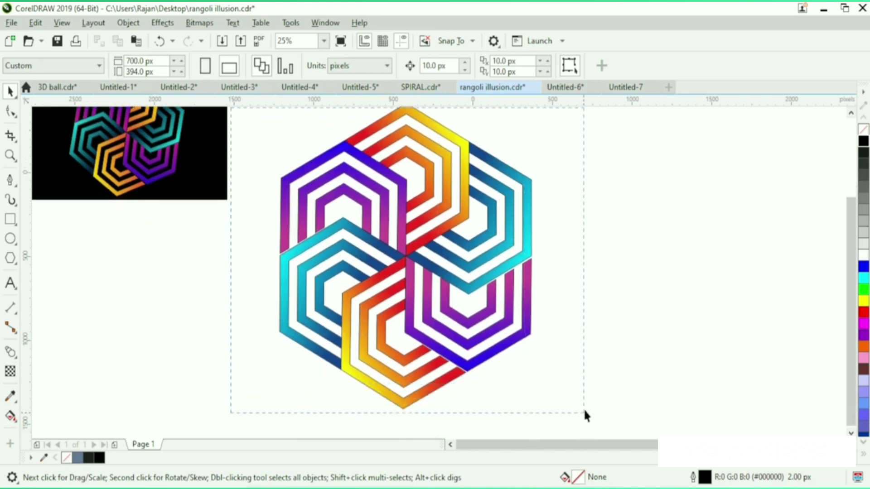
pyautogui.moveTo(627, 399); pyautogui.dragTo(215, 127)
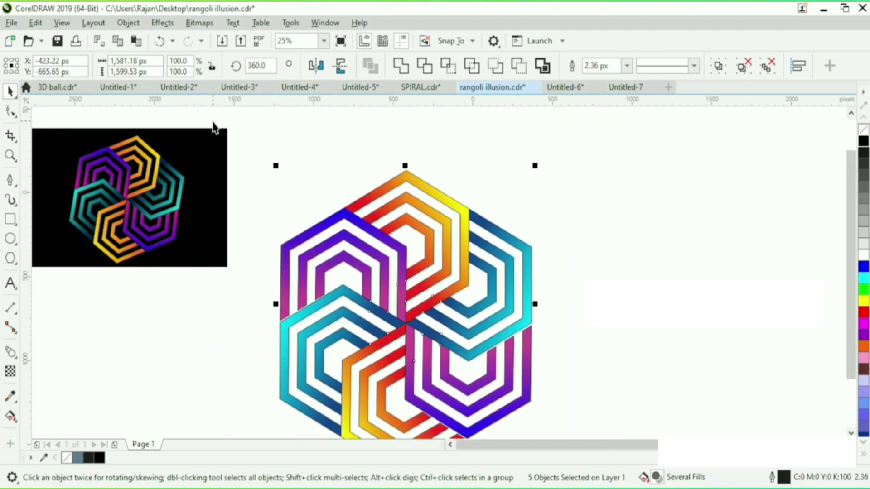
pyautogui.hotkey('ctrl', 'g')
pyautogui.moveTo(361, 295); pyautogui.dragTo(418, 245)
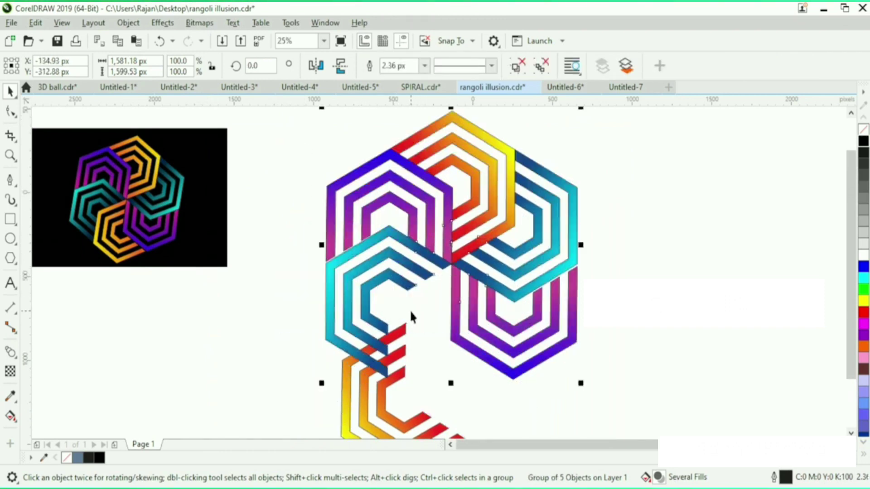
pyautogui.hotkey('ctrl', 'z')
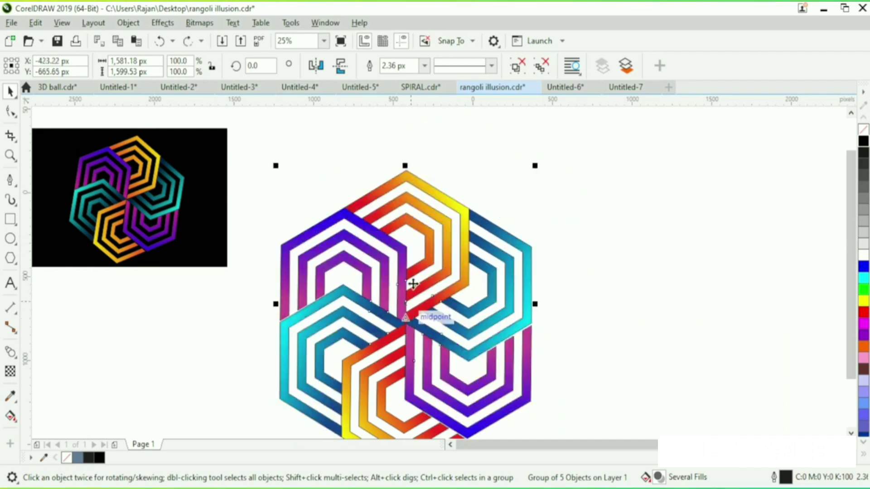
# Group the complete rosette, including the lower orange bands, and move it up and to the right by about 155 px each way
pyautogui.moveTo(239, 145); pyautogui.dragTo(640, 407)
pyautogui.hotkey('ctrl', 'g')
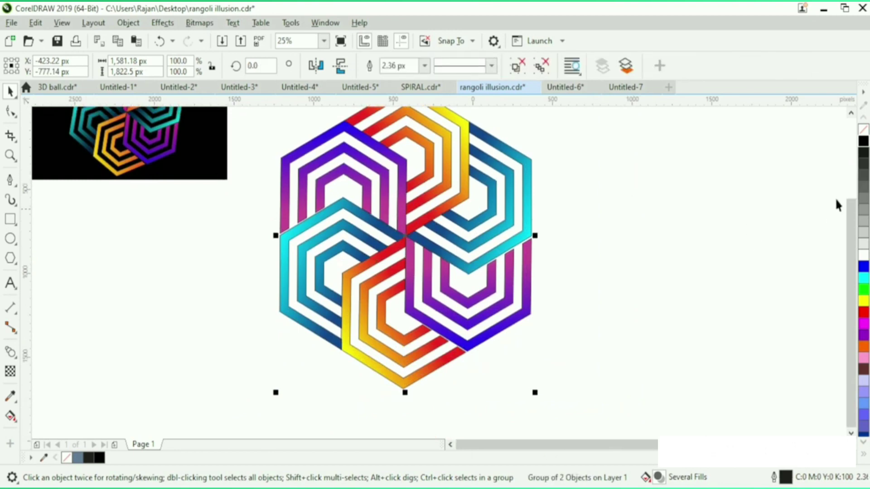
pyautogui.click(849, 117)
pyautogui.click(849, 116)
pyautogui.moveTo(422, 286); pyautogui.dragTo(447, 260)
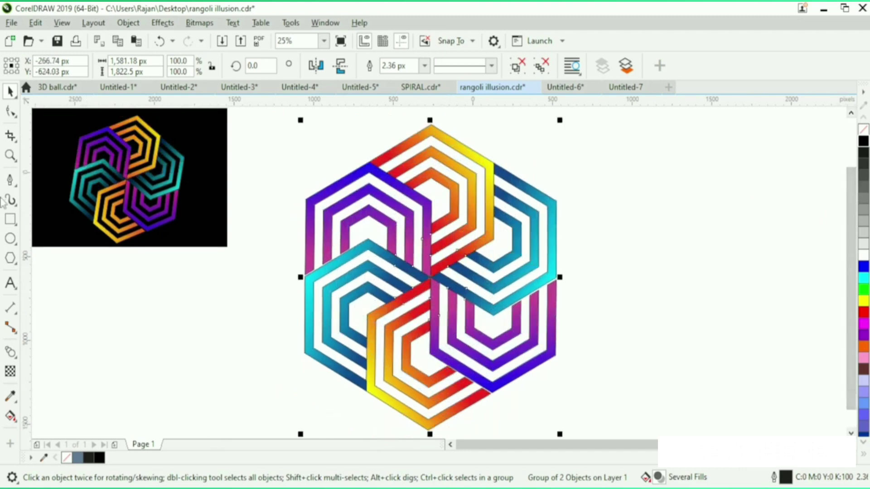
# Draw a rectangle about 2236 by 1956 px around the rosette, fill it black, send it behind the design and deselect it
pyautogui.press('F6')
pyautogui.moveTo(255, 113); pyautogui.dragTo(610, 408)
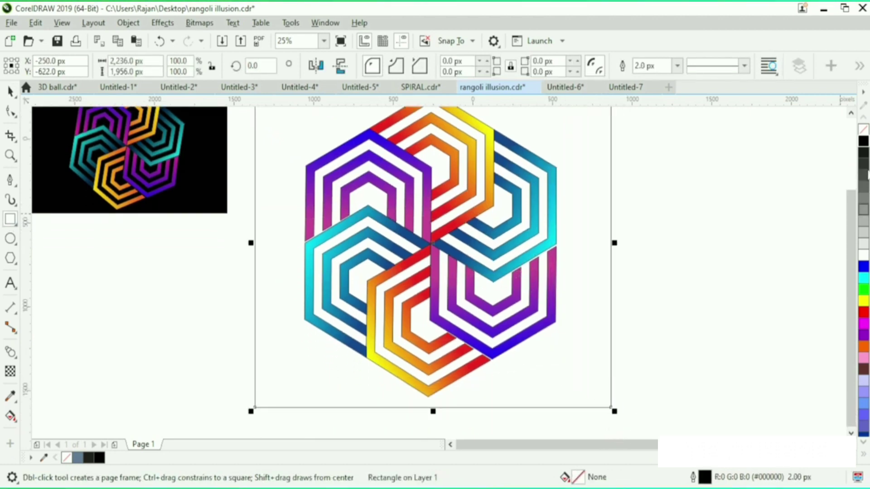
pyautogui.click(864, 142)
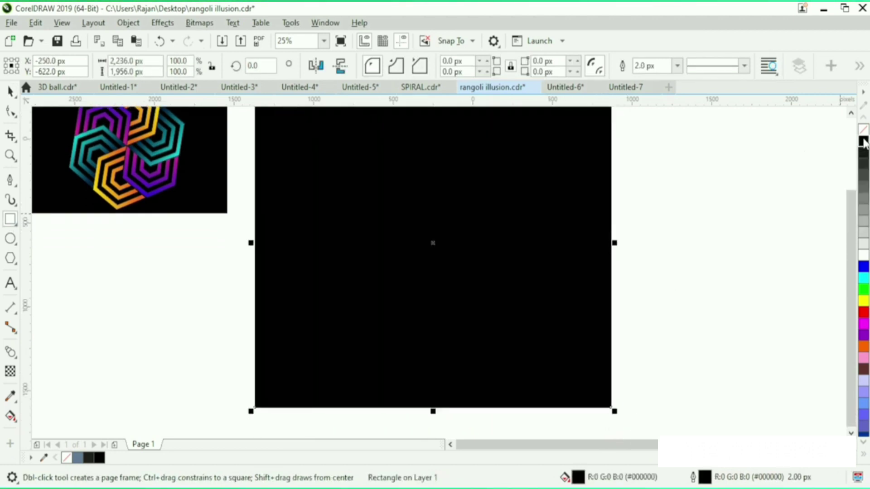
pyautogui.hotkey('shift', 'pagedown')
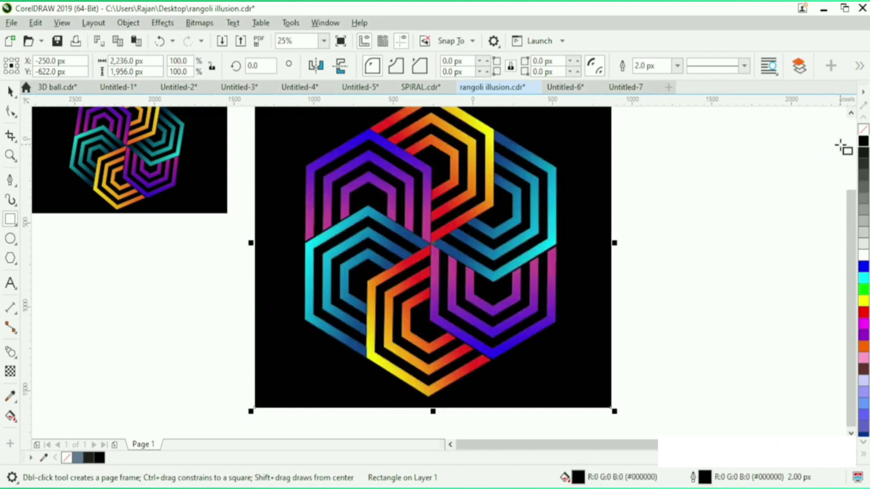
pyautogui.moveTo(850, 261); pyautogui.dragTo(849, 229)
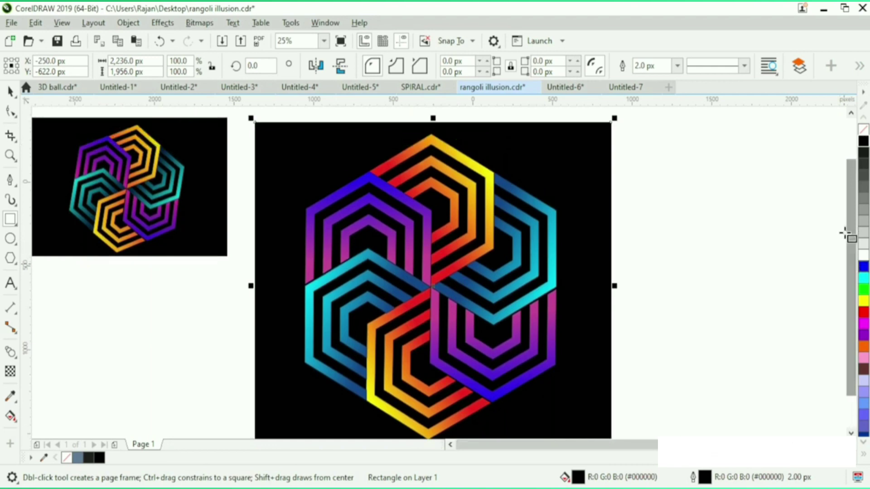
pyautogui.click(689, 259)
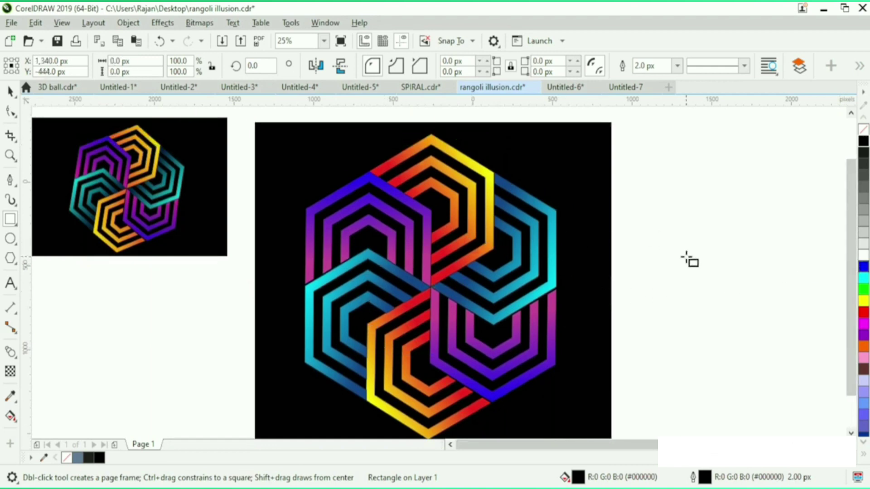